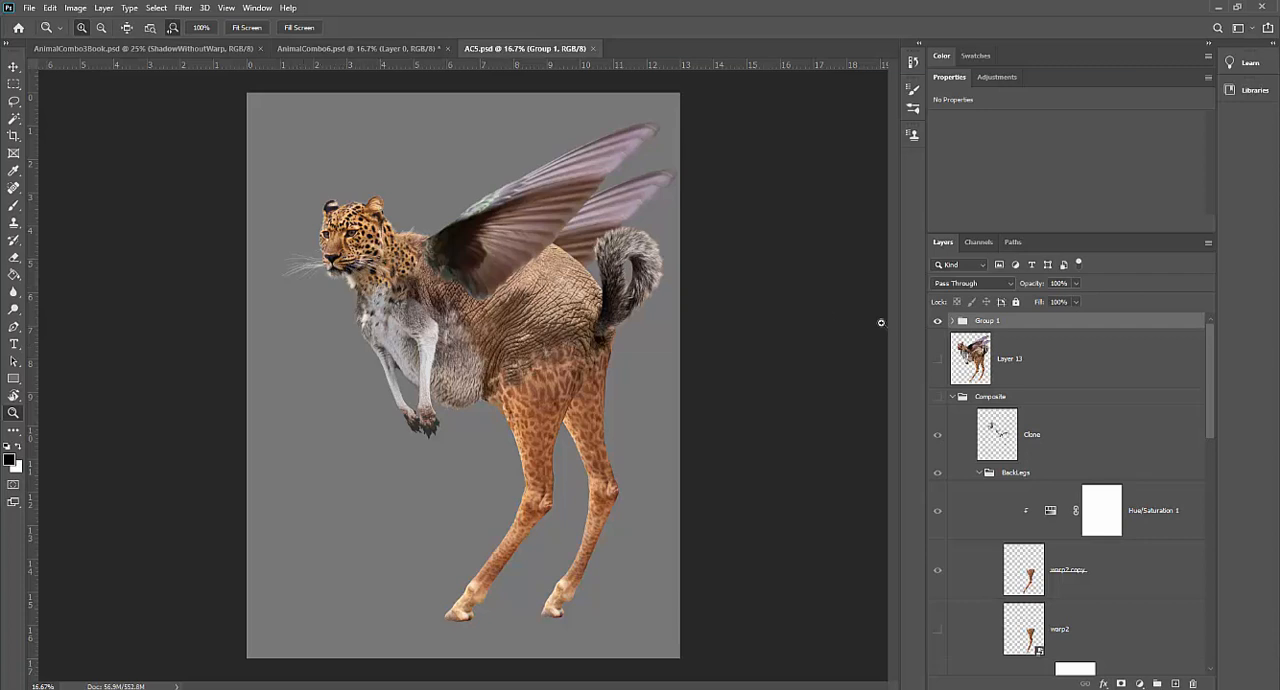
Step: Expand Group 1 and toggle the Paint layer's visibility to examine what it adds to the creature
left_click(952, 321)
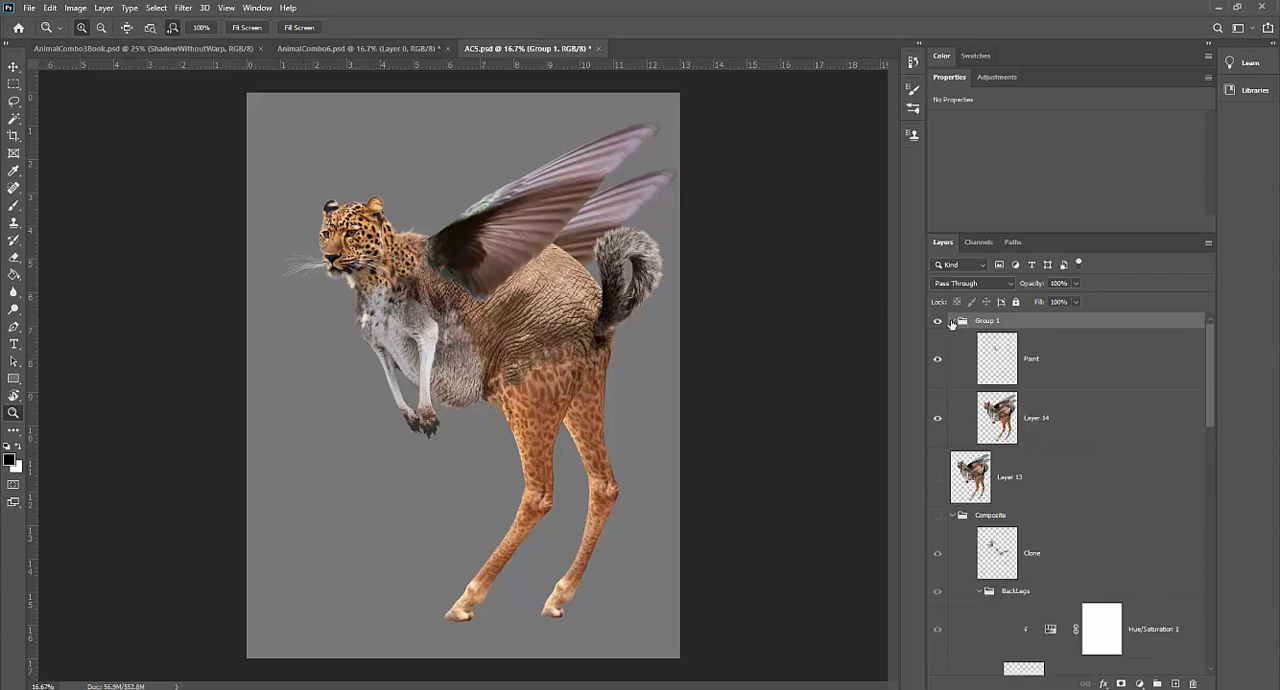
left_click(962, 358)
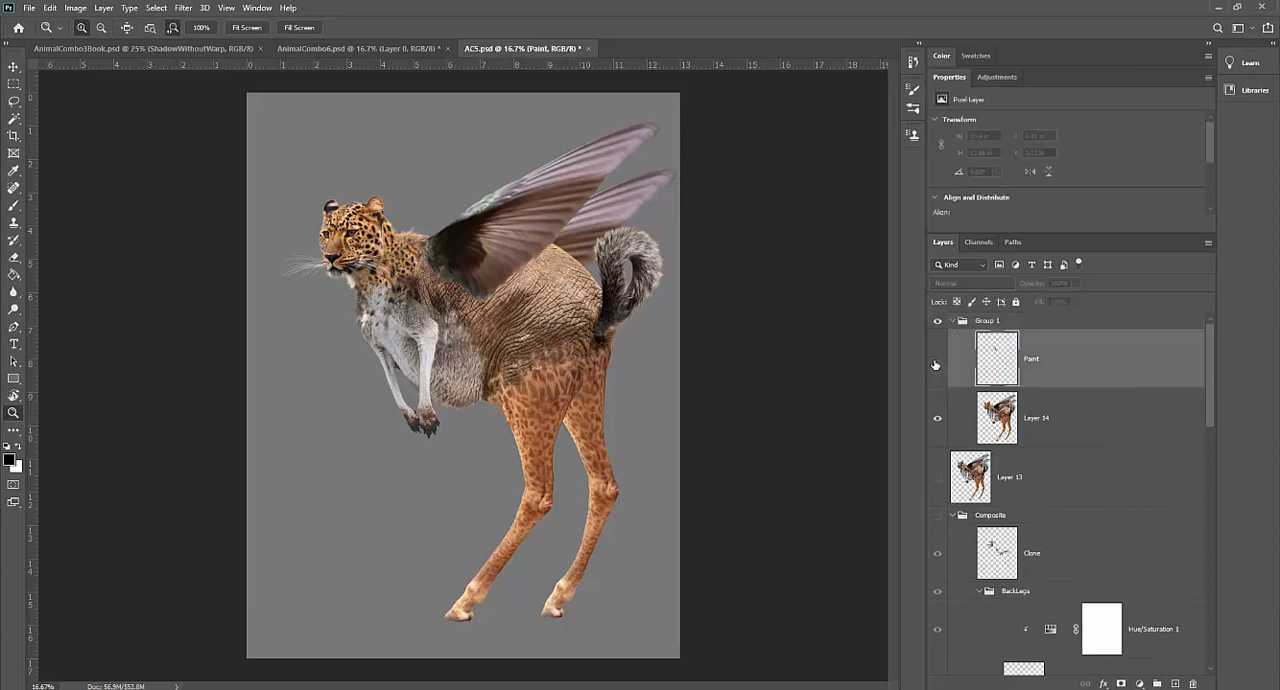
left_click(937, 360)
left_click(937, 360)
Step: Add an empty layer above Layer 14 in Group 1 and hide the Paint layer
left_click(1040, 415)
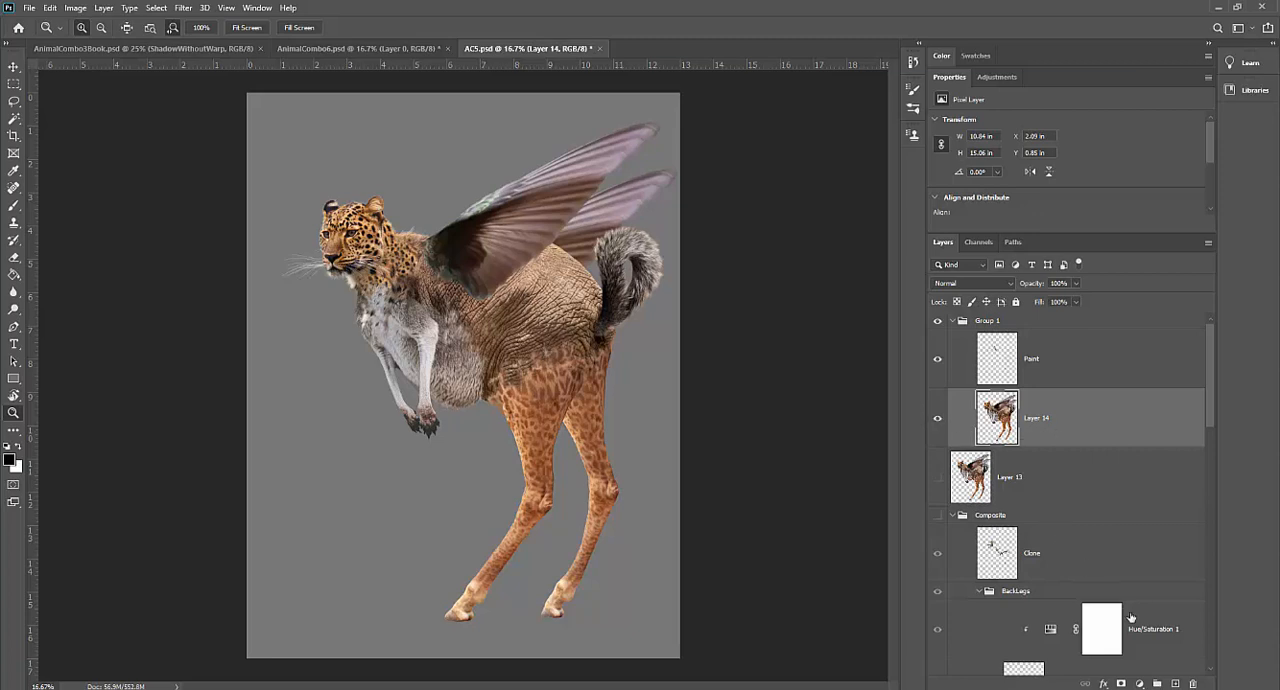
left_click(1177, 684)
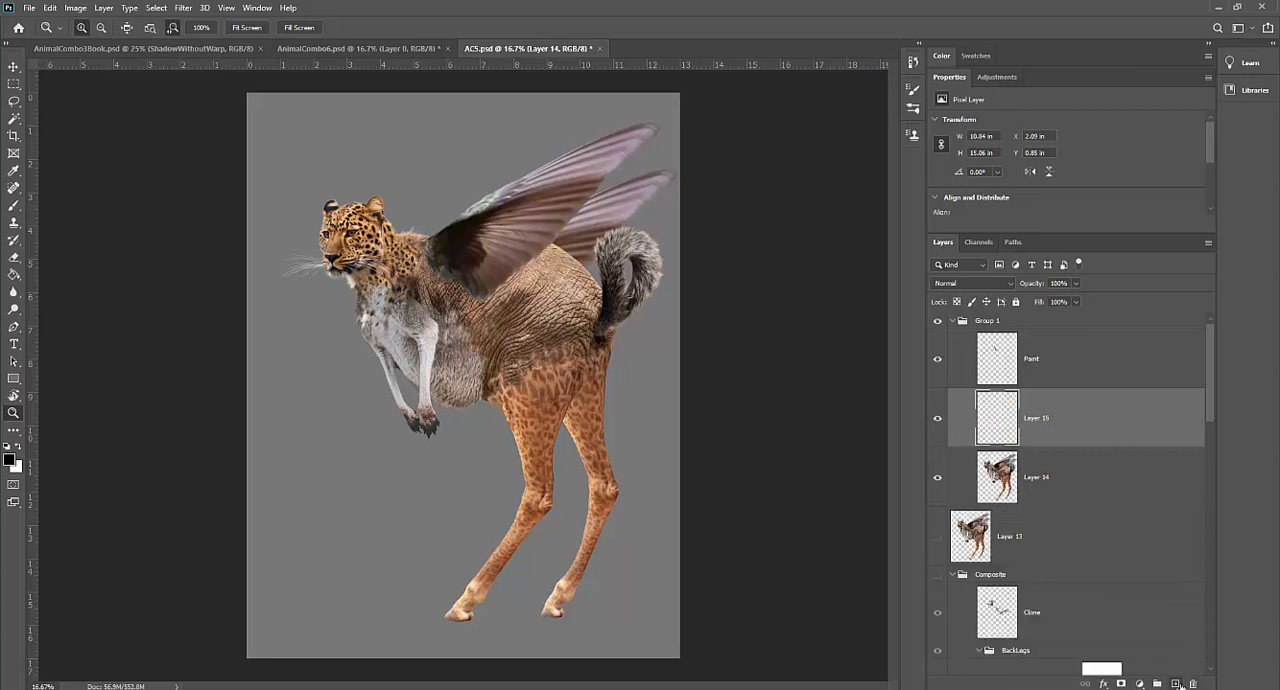
left_click(937, 358)
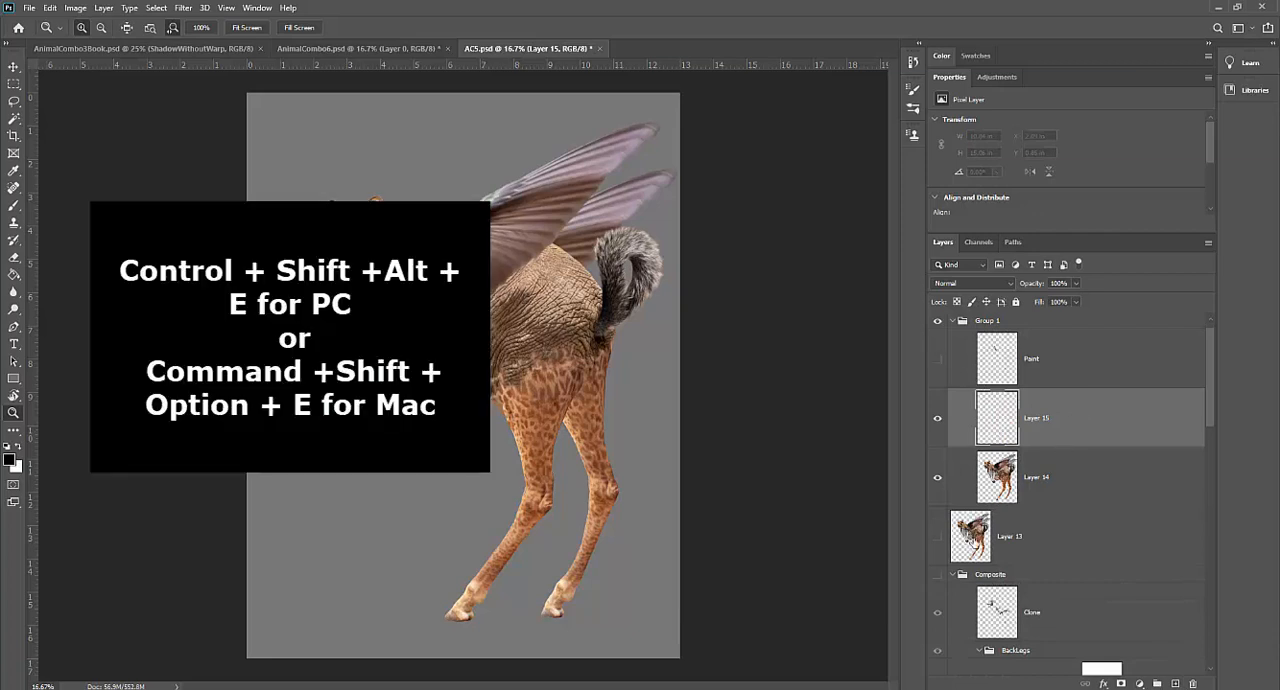
Step: Hide the grey fill Layer 6 near the bottom of the layer stack so the creature sits on transparency
scroll(965, 570, "down", 8)
scroll(957, 609, "down", 5)
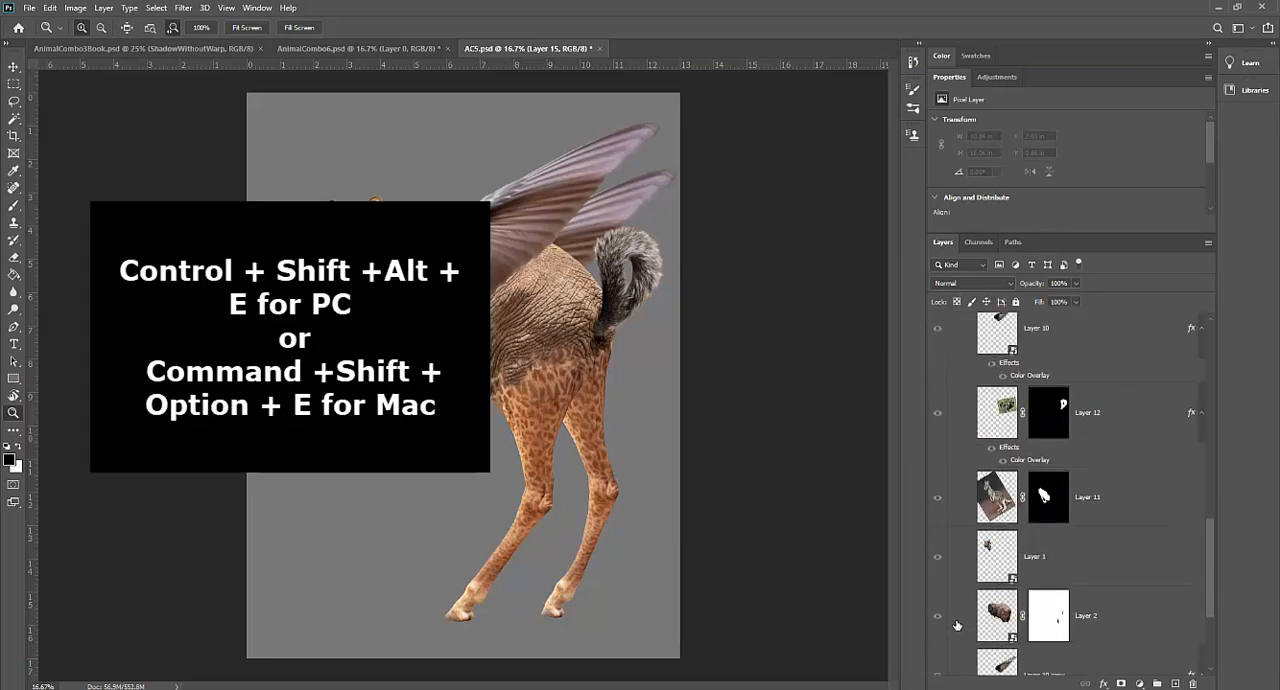
left_click(940, 591)
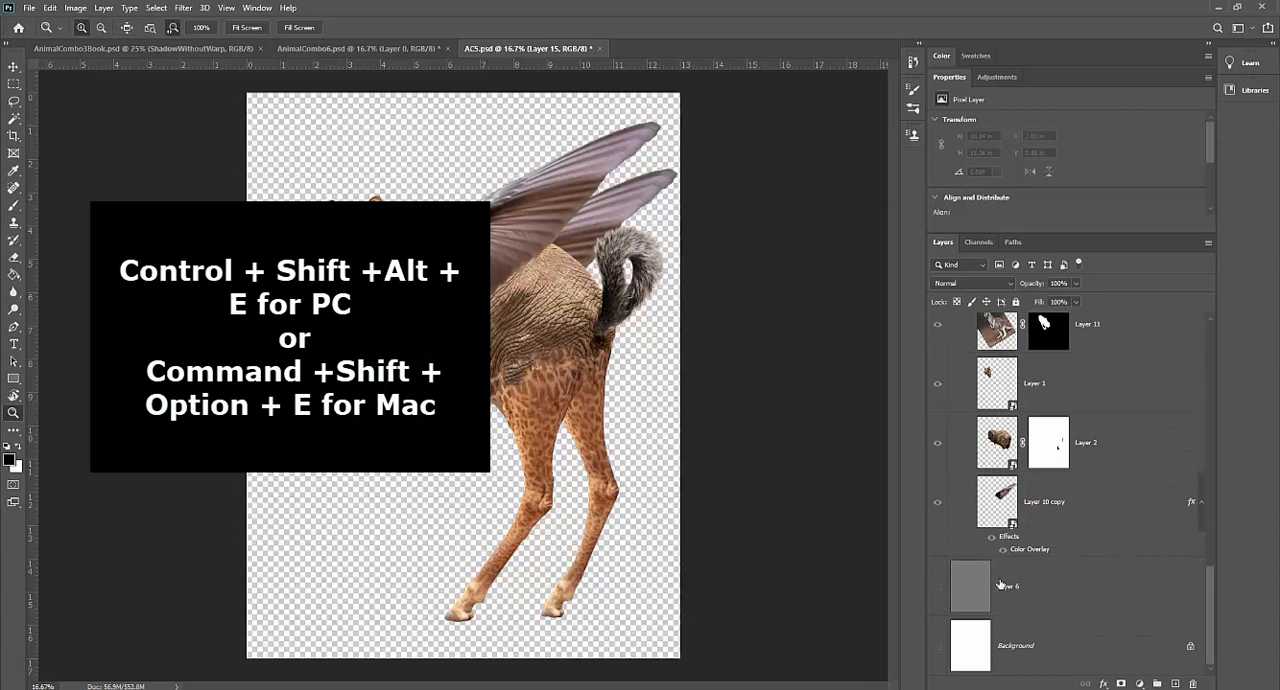
Step: Stamp all visible layers into the new empty layer above Layer 14 and hide that merged layer
scroll(1000, 585, "up", 10)
scroll(1000, 585, "up", 6)
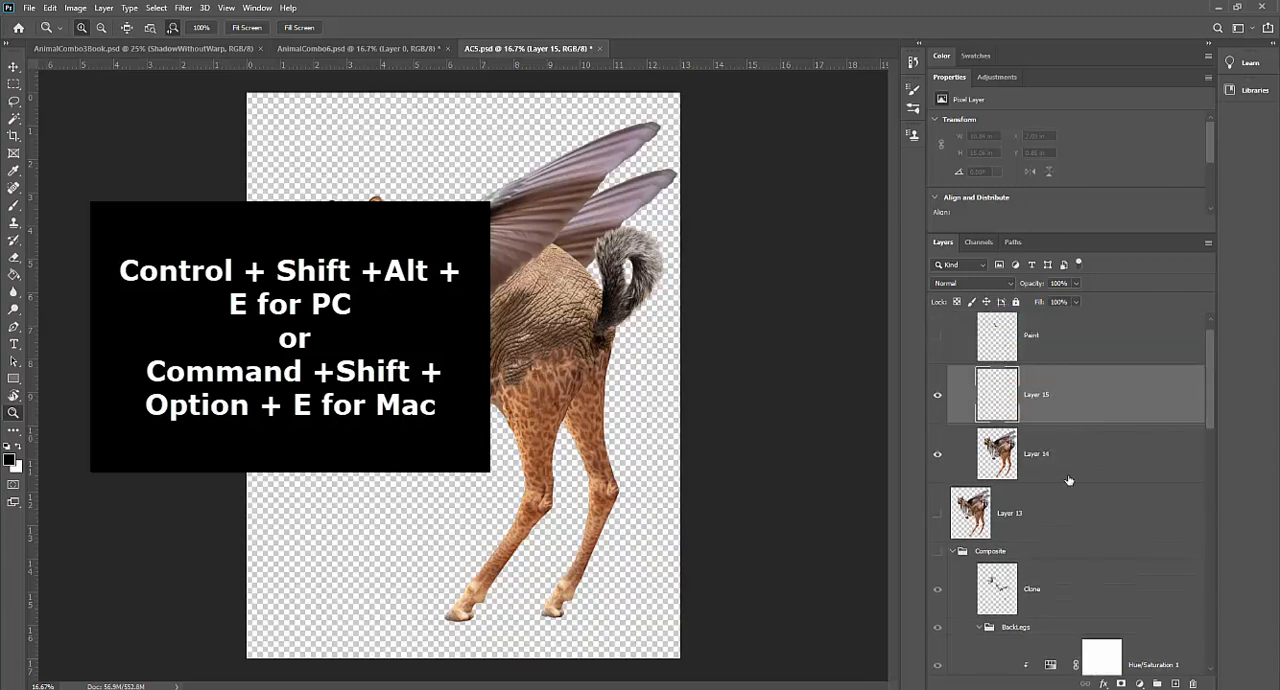
key("ctrl+shift+alt+e")
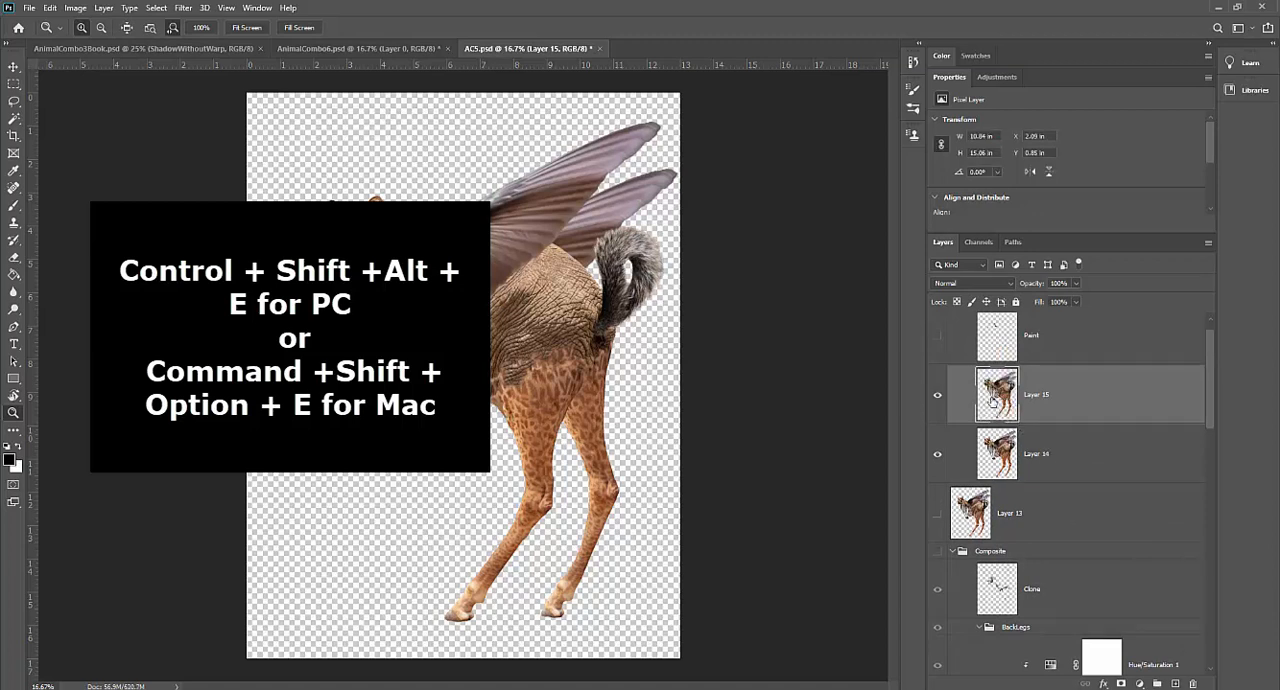
left_click(940, 401)
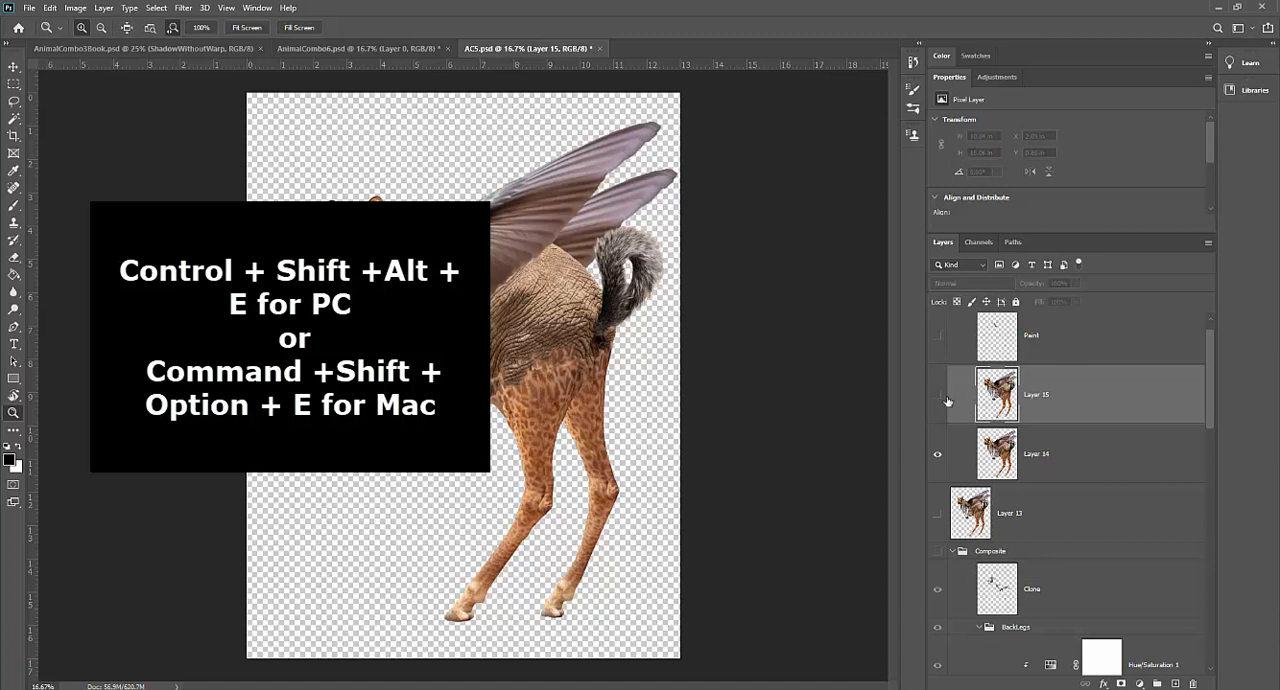
scroll(1068, 441, "up", 1)
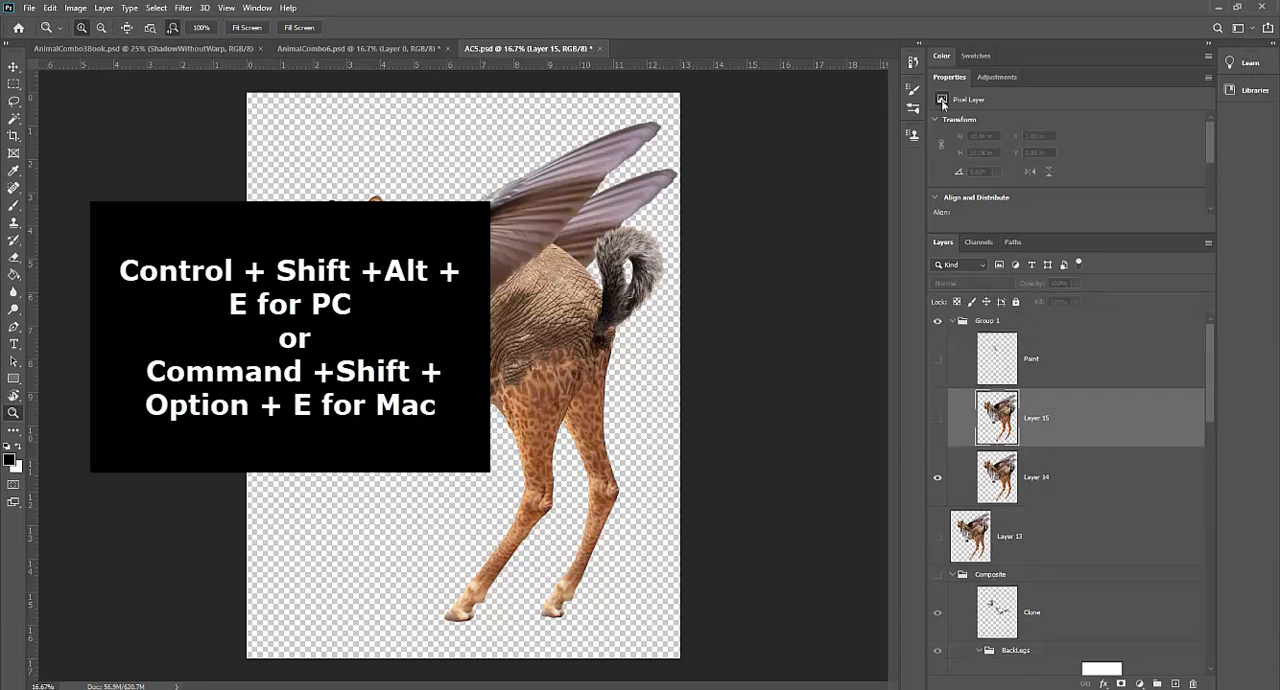
Step: Undo the stamped merge and the new layer, returning to the document's Open history state
left_click(913, 64)
left_click(830, 119)
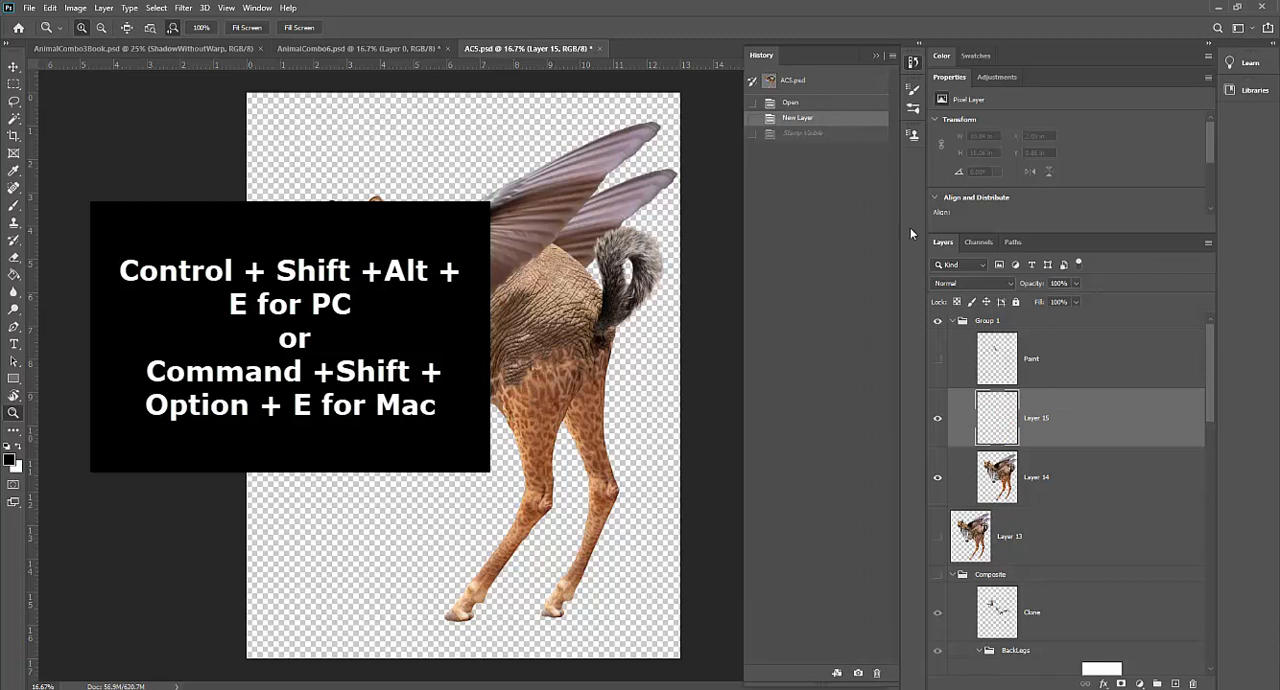
key("ctrl+z")
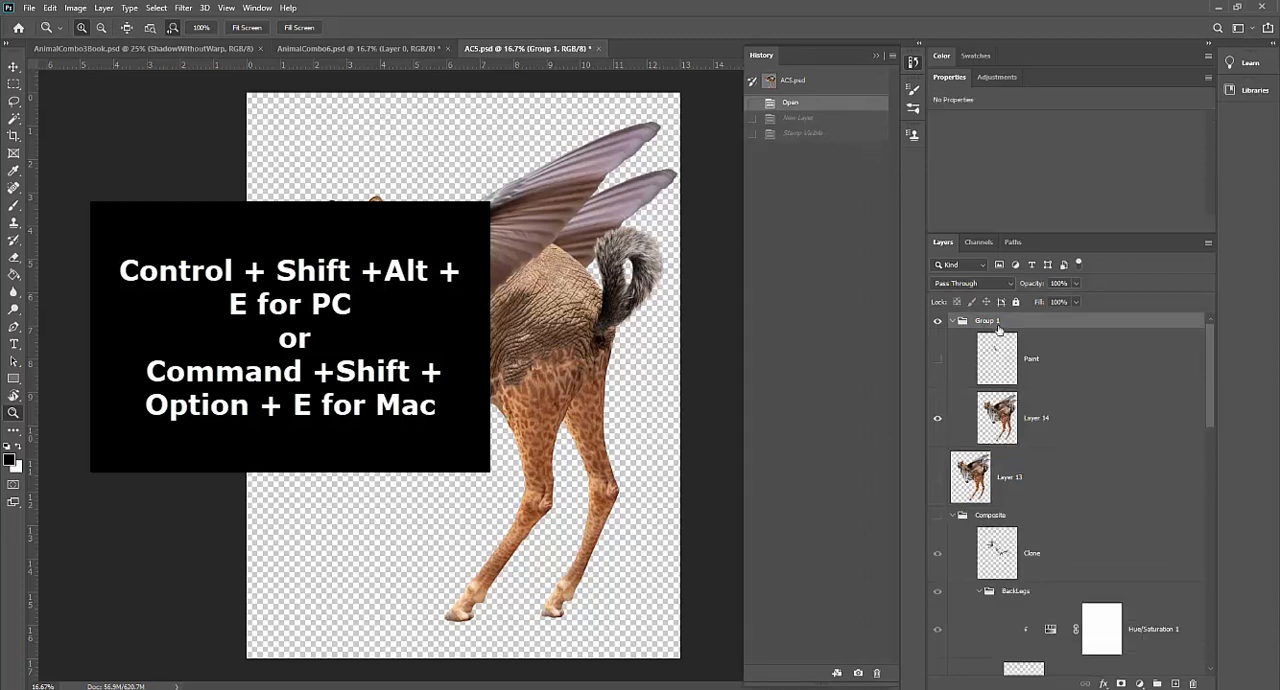
Step: Show the Paint layer again and collapse Group 1
left_click(953, 321)
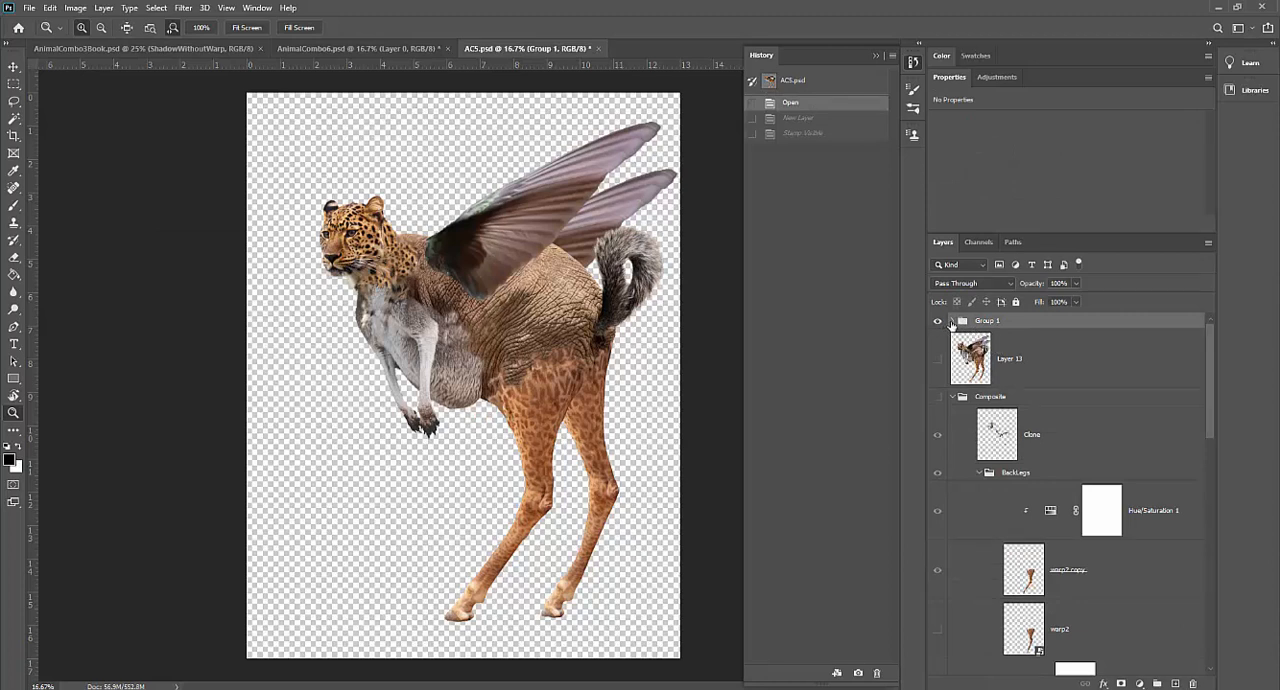
left_click(952, 321)
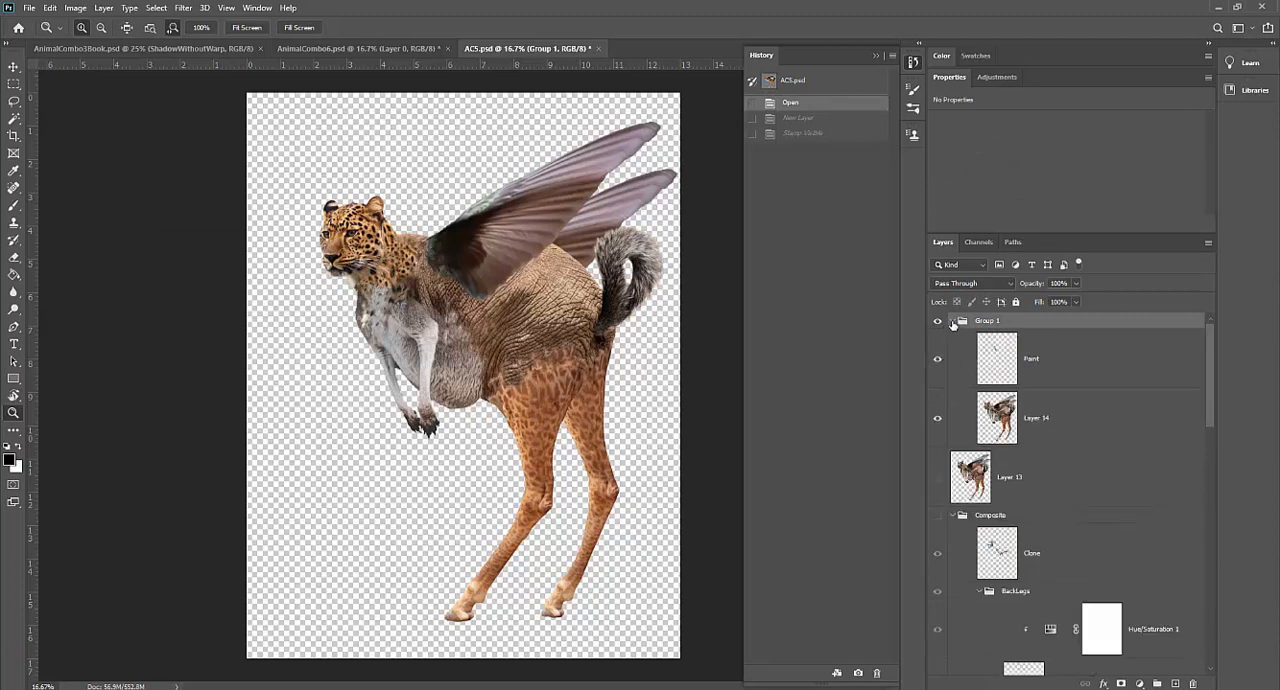
left_click(953, 321)
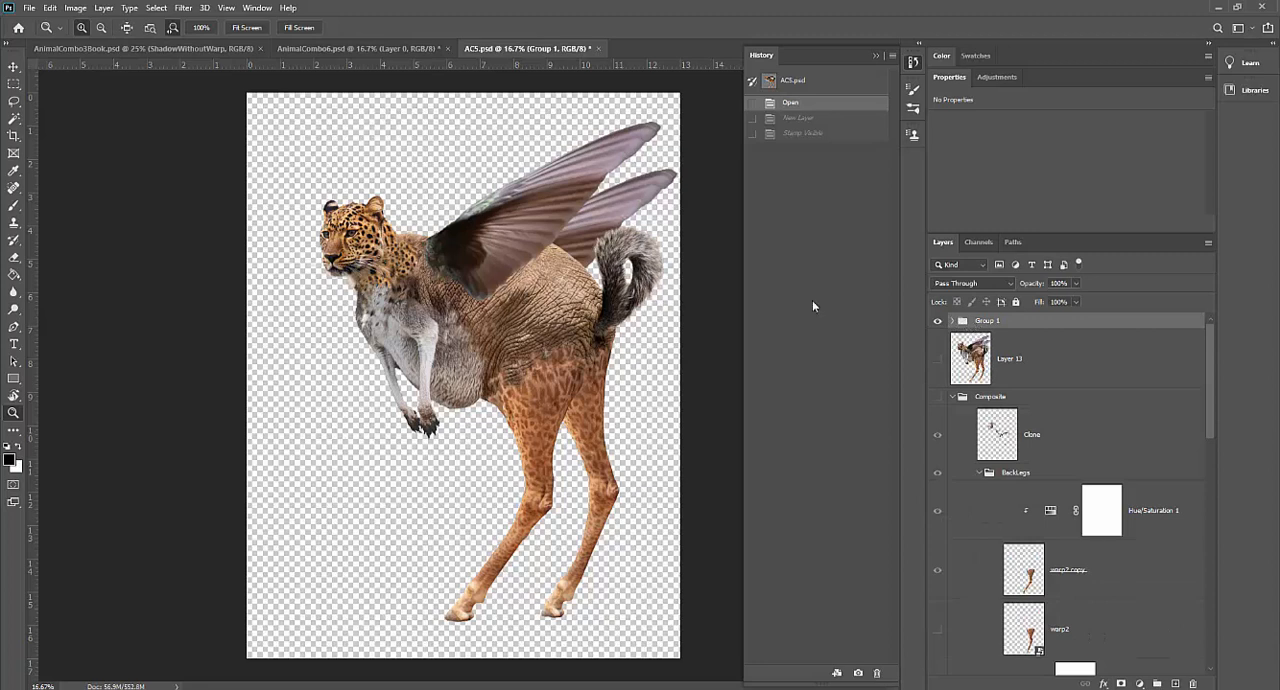
Step: Compare the desert scene in AnimalCombo6.psd with the creature in AC5.psd, collapsing the history list
left_click(349, 49)
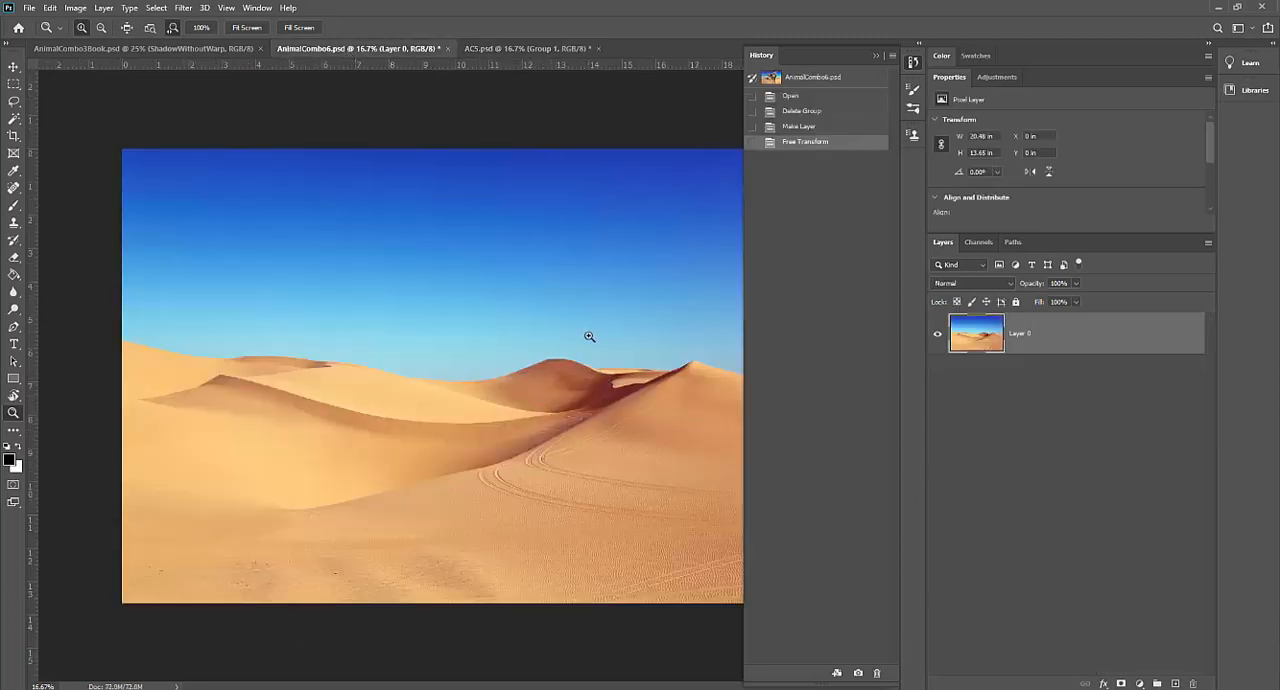
left_click(875, 55)
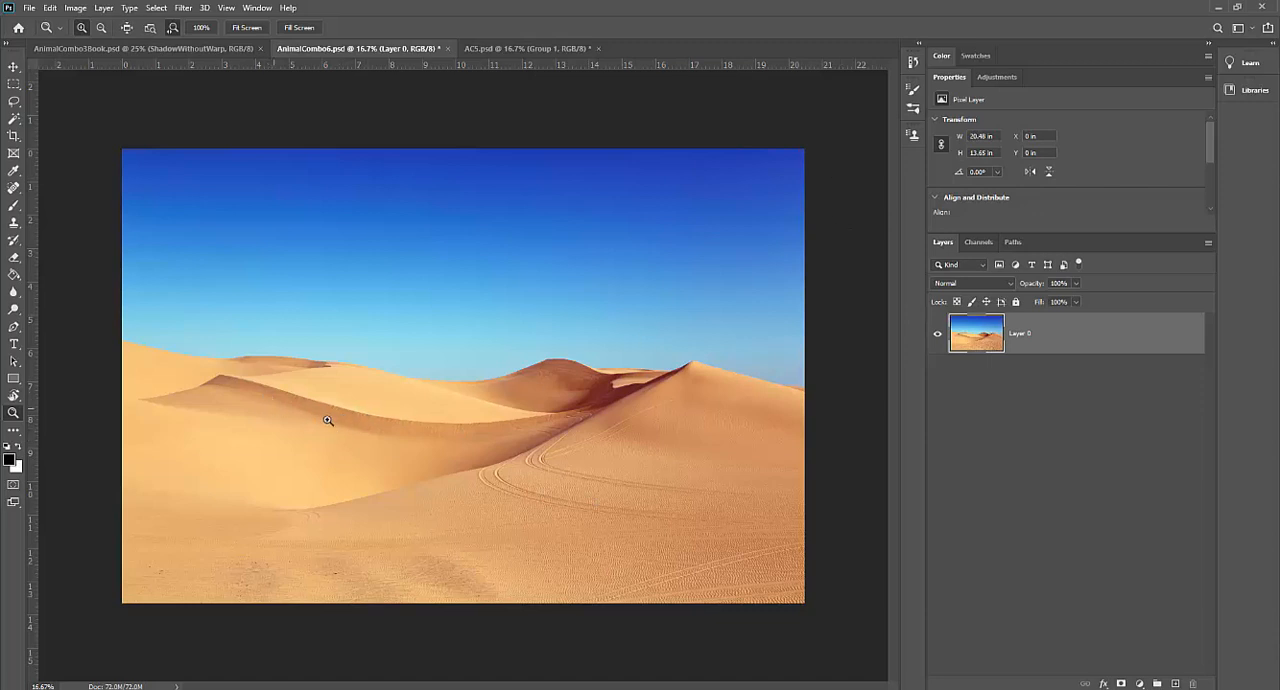
left_click(512, 48)
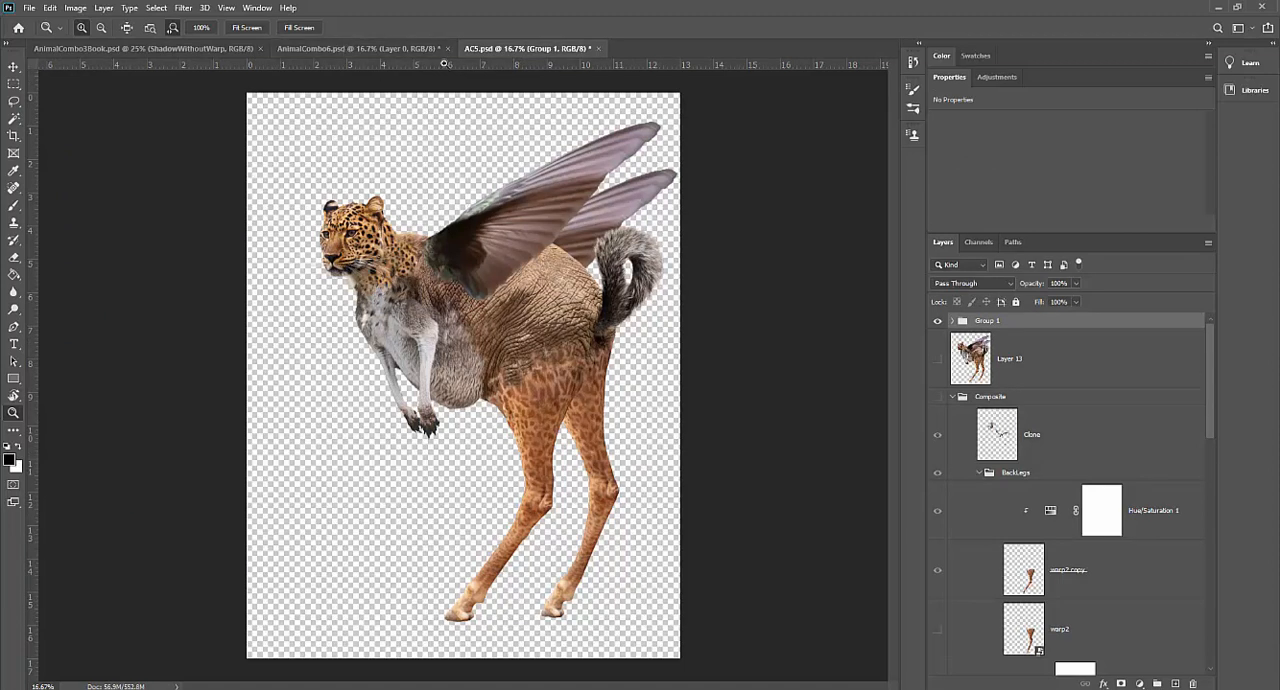
left_click(365, 48)
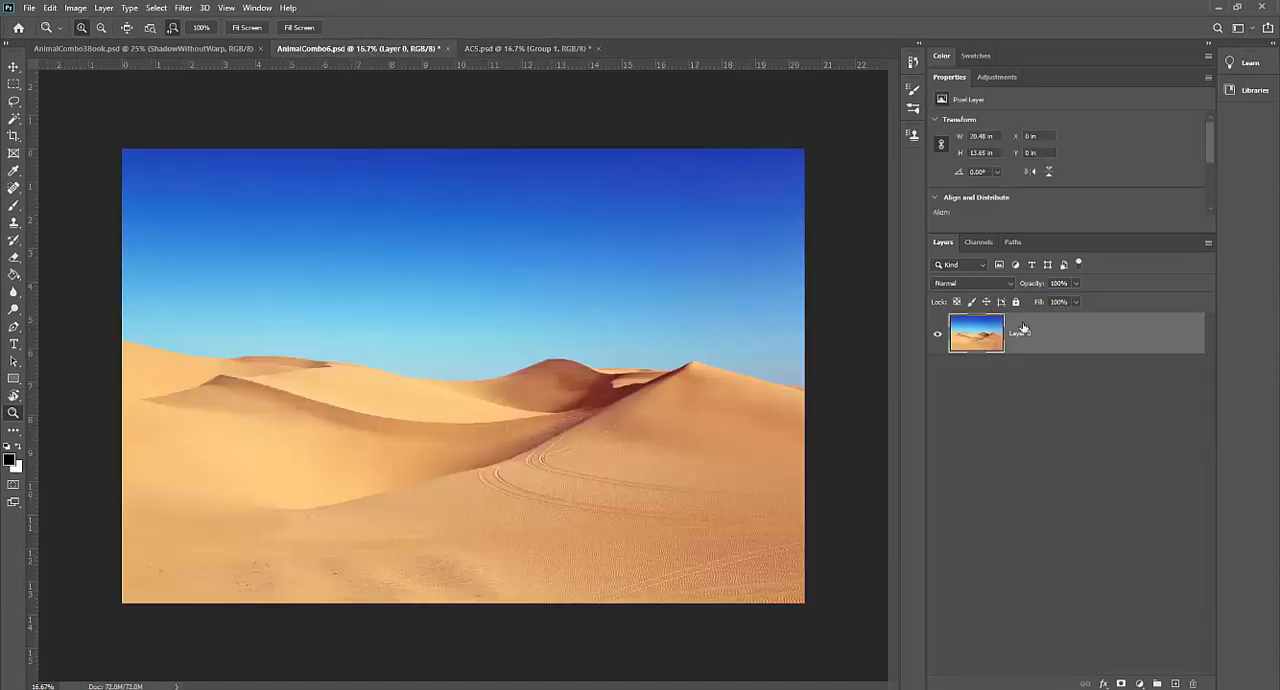
Step: Flip the desert background Layer 0 horizontally with Free Transform and apply it
double_click(1083, 342)
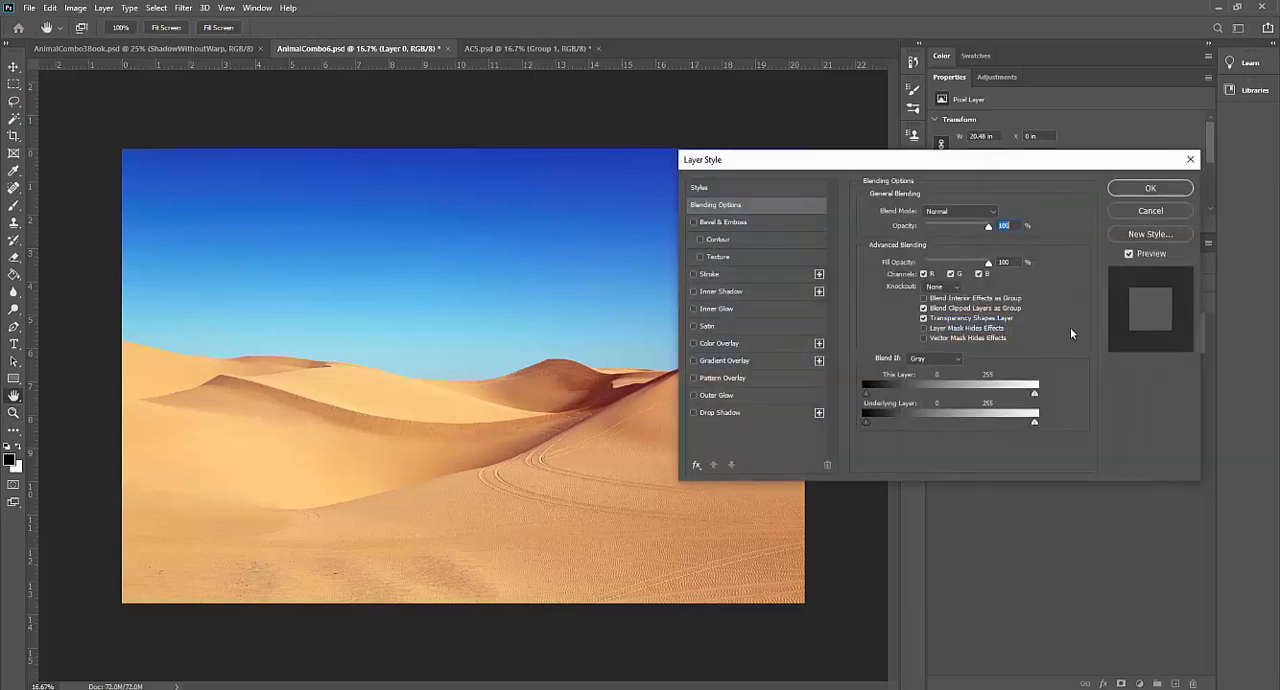
left_click(1145, 215)
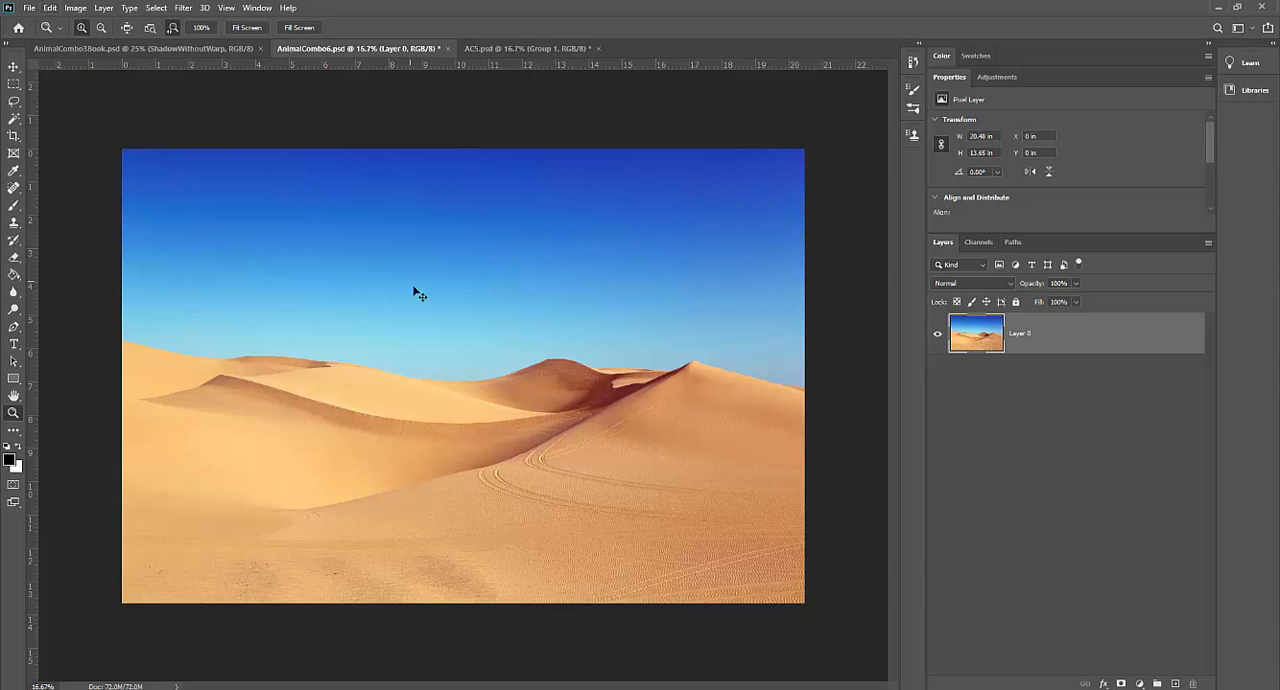
key("ctrl+t")
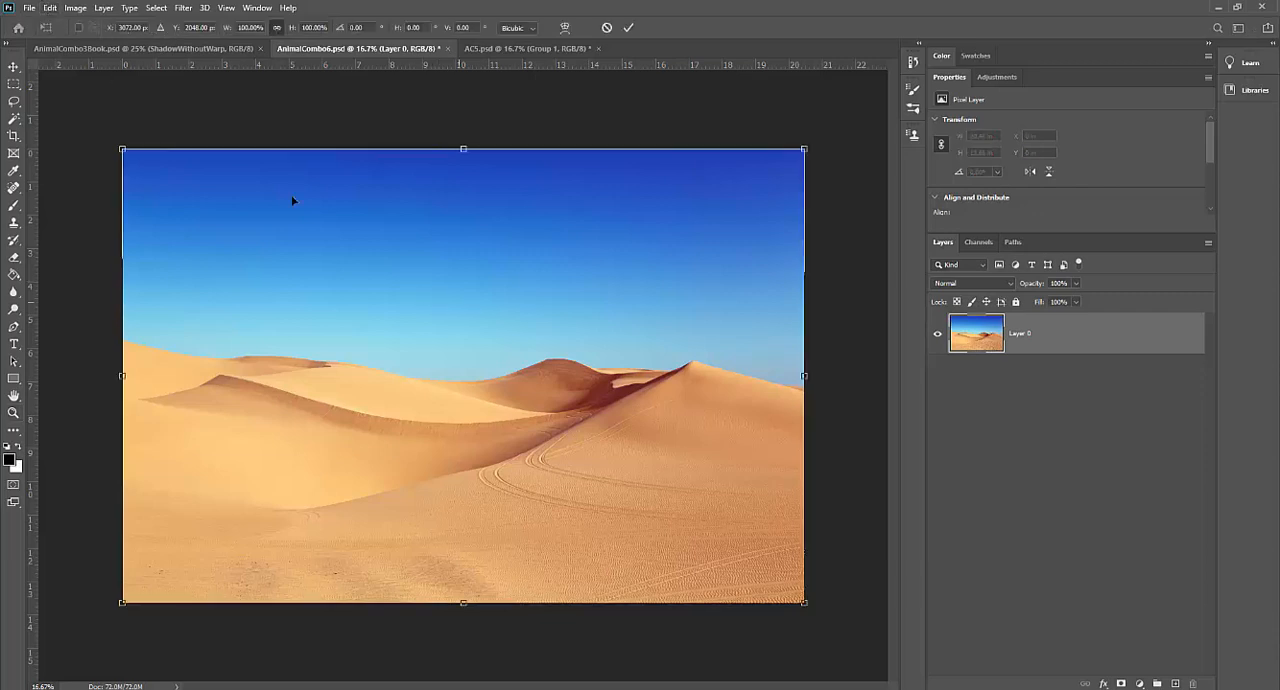
right_click(501, 332)
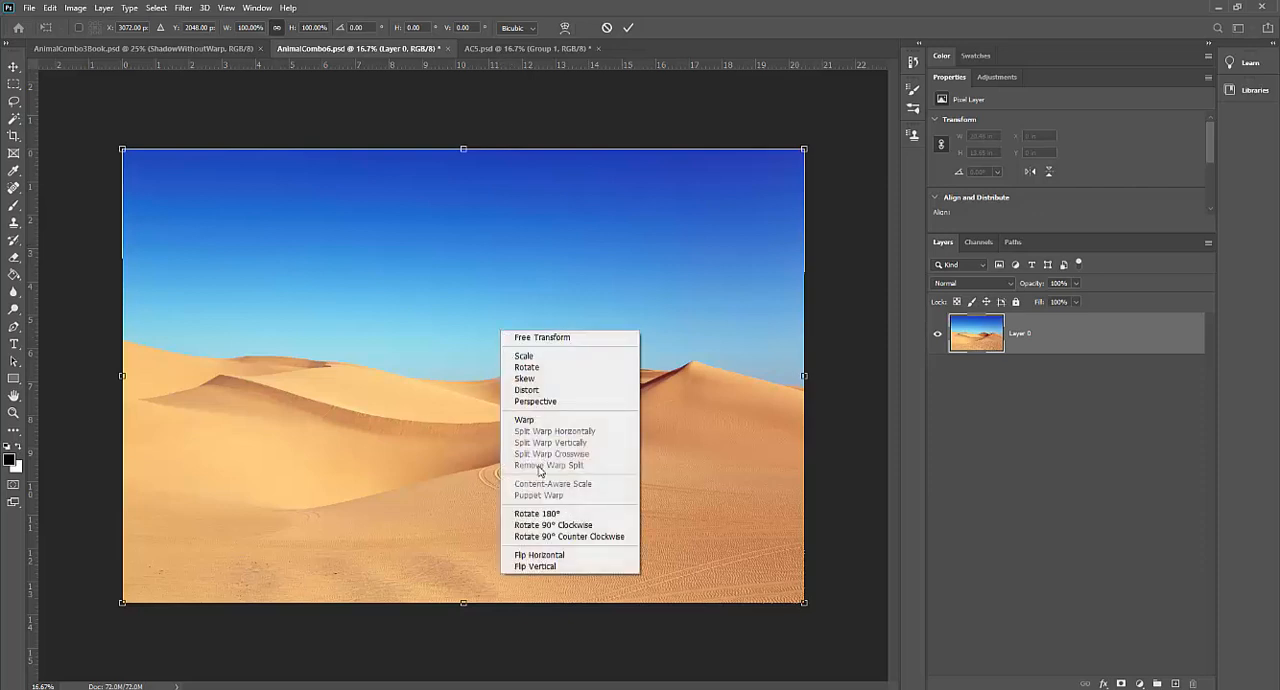
left_click(543, 555)
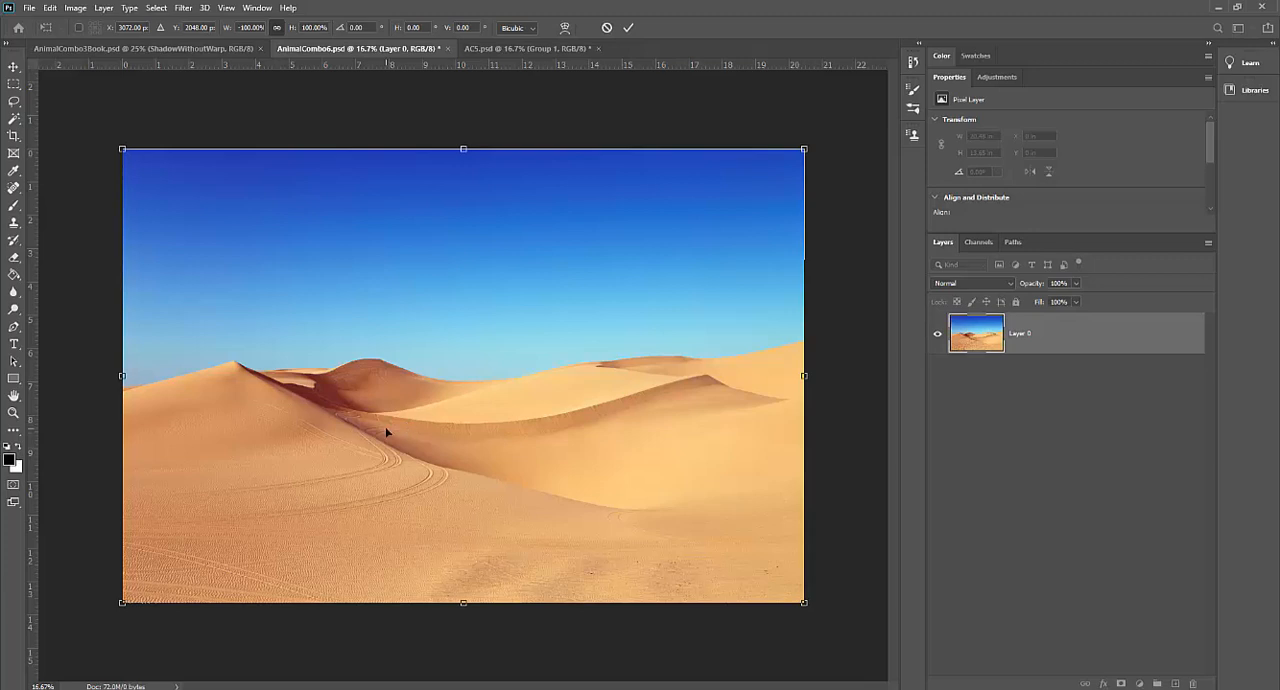
key("Return")
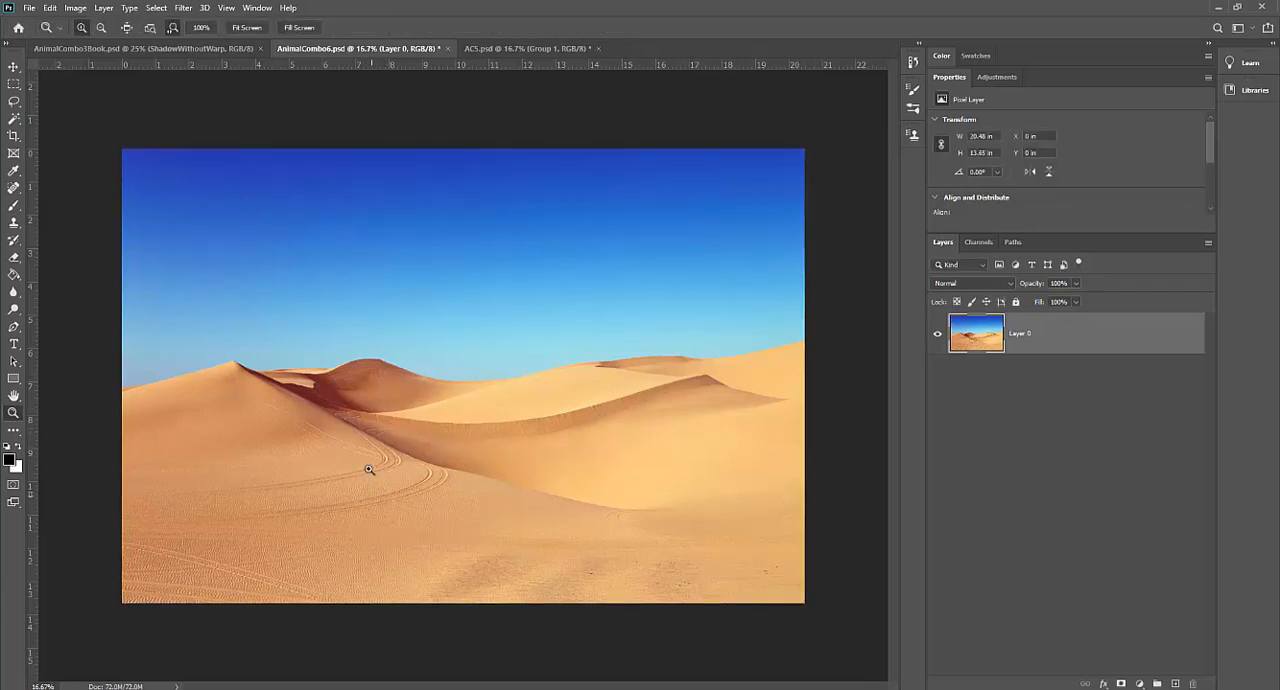
Step: Duplicate Group 1 from AC5.psd into AnimalCombo6.psd as Group 1 and switch to that document
left_click(493, 49)
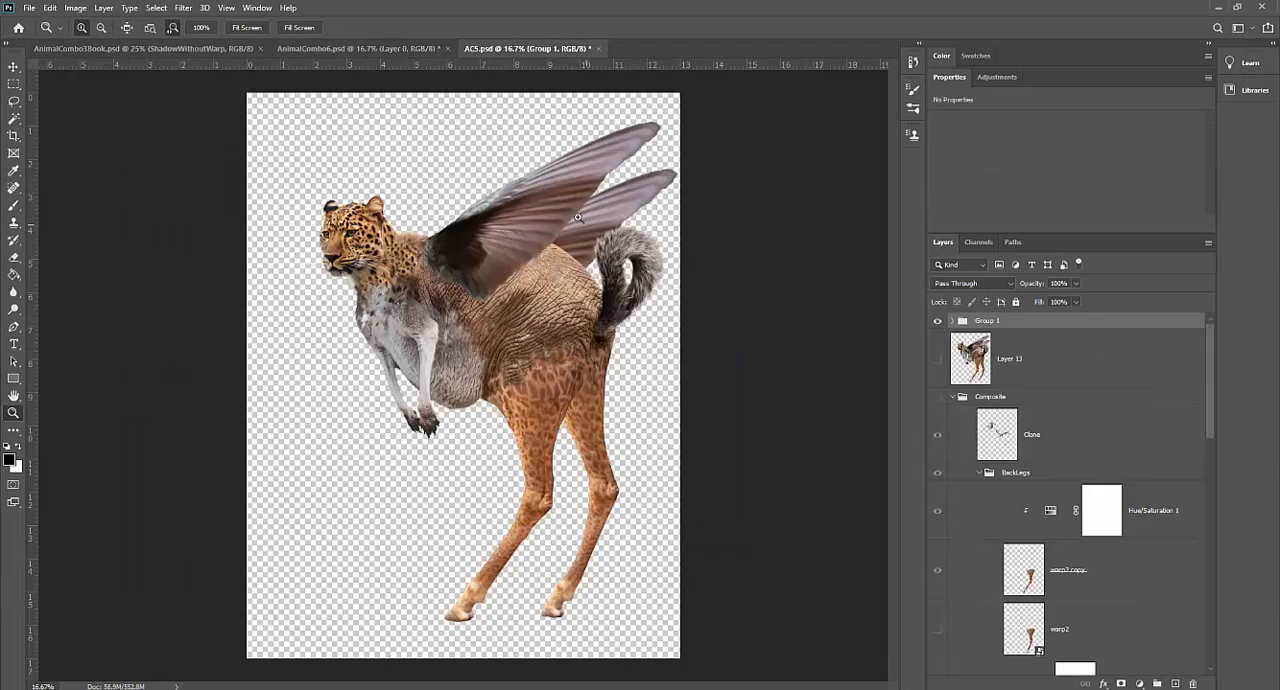
right_click(1070, 328)
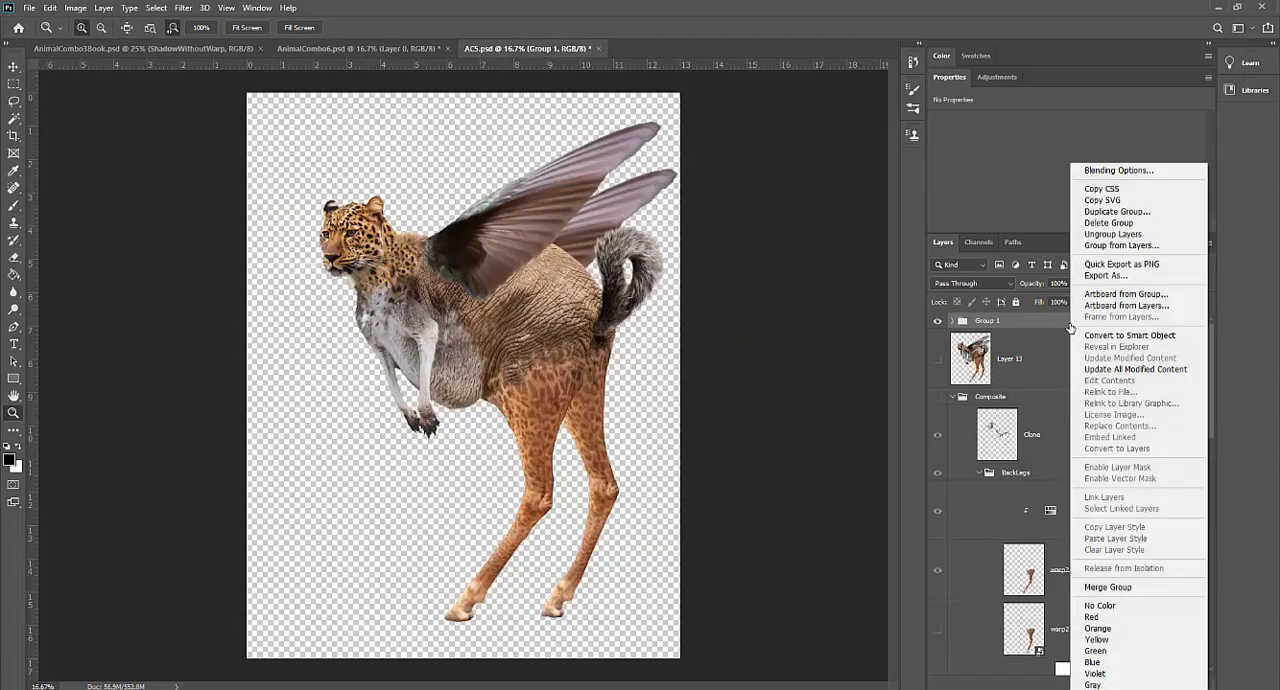
left_click(1105, 211)
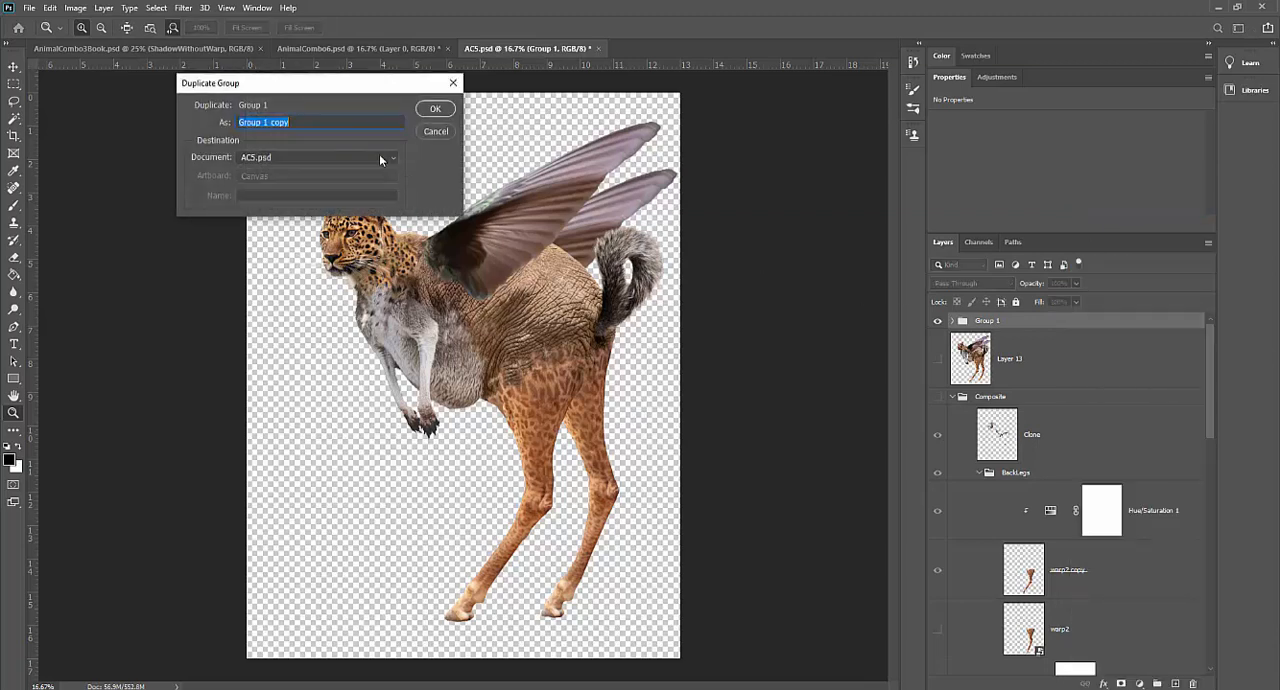
left_click(379, 159)
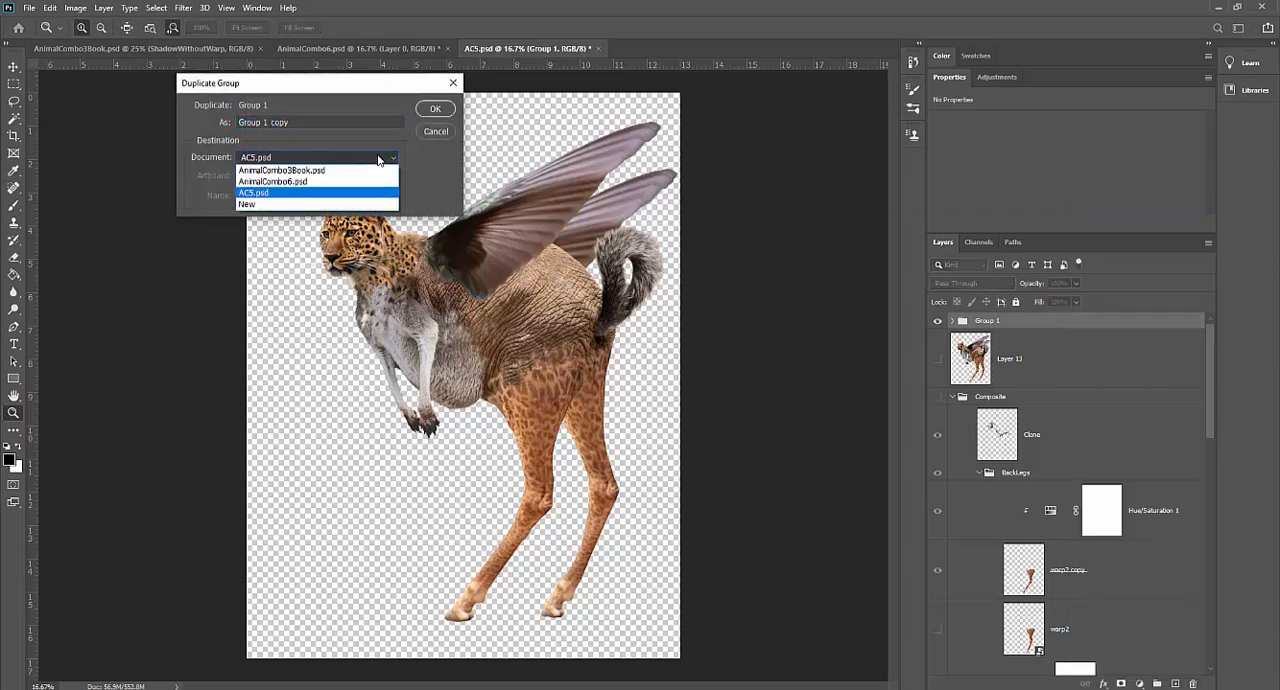
left_click(330, 182)
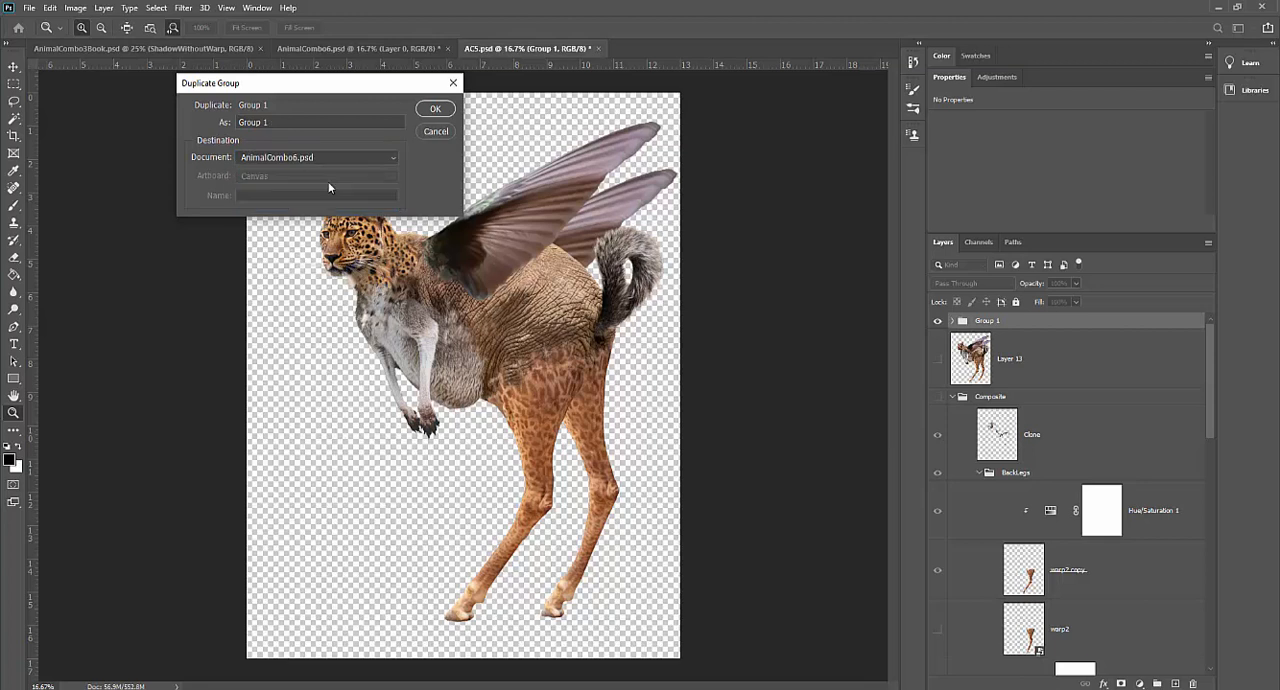
left_click(432, 109)
left_click(355, 48)
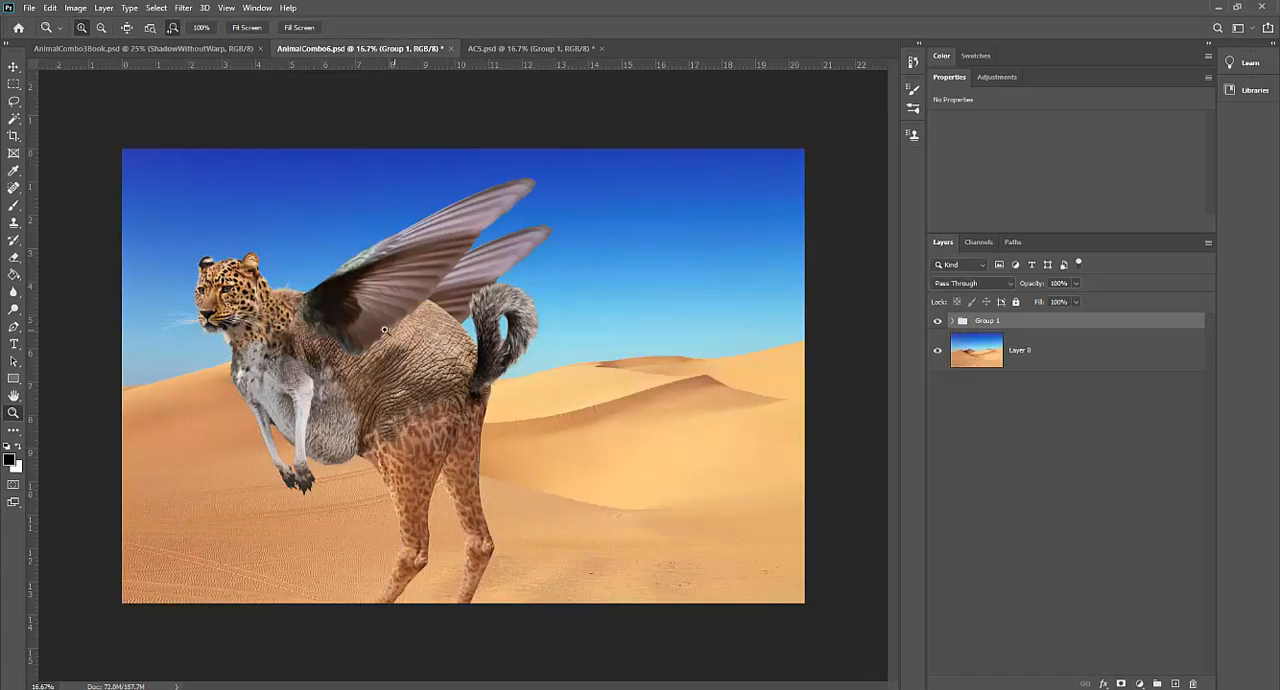
Step: Move the creature group about 2 in to the right, toward the middle of the desert scene
left_click(13, 66)
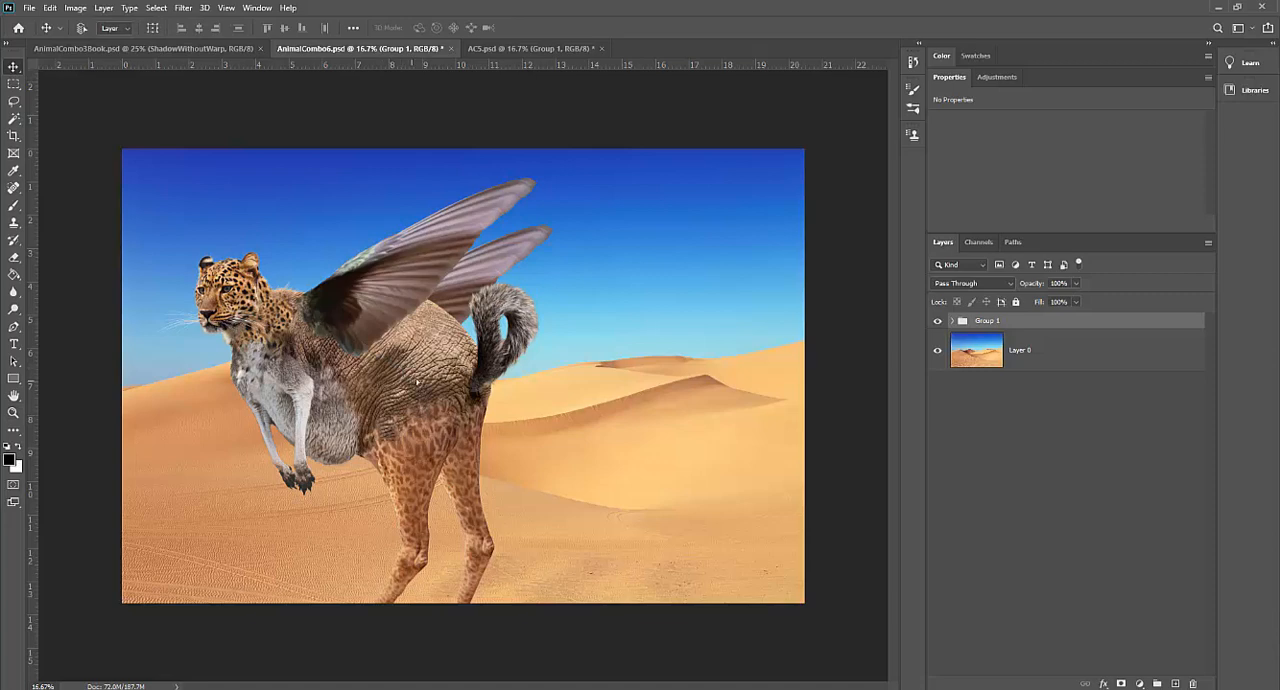
left_click_drag(417, 382, 466, 377)
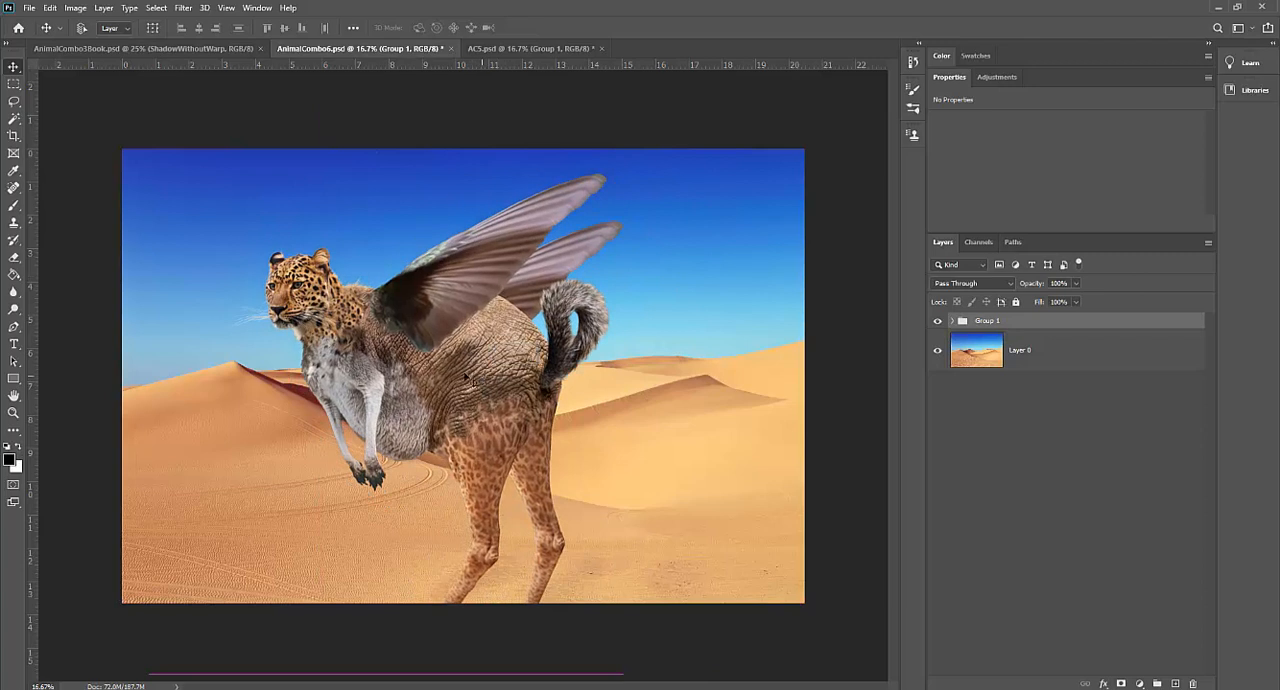
Step: Switch to AnimalCombo3Book.psd to examine the finished book cover composite
left_click(104, 48)
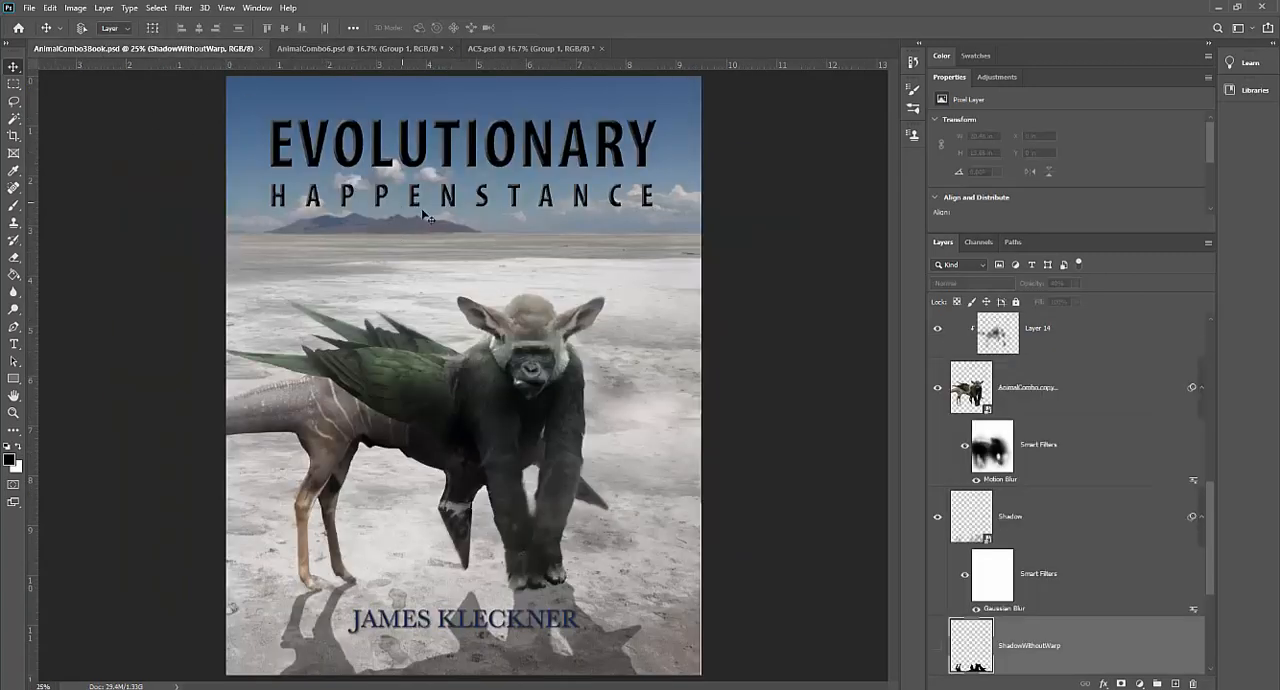
Step: Check the image dimensions of the AnimalCombo3Book.psd cover without changing them
left_click(75, 8)
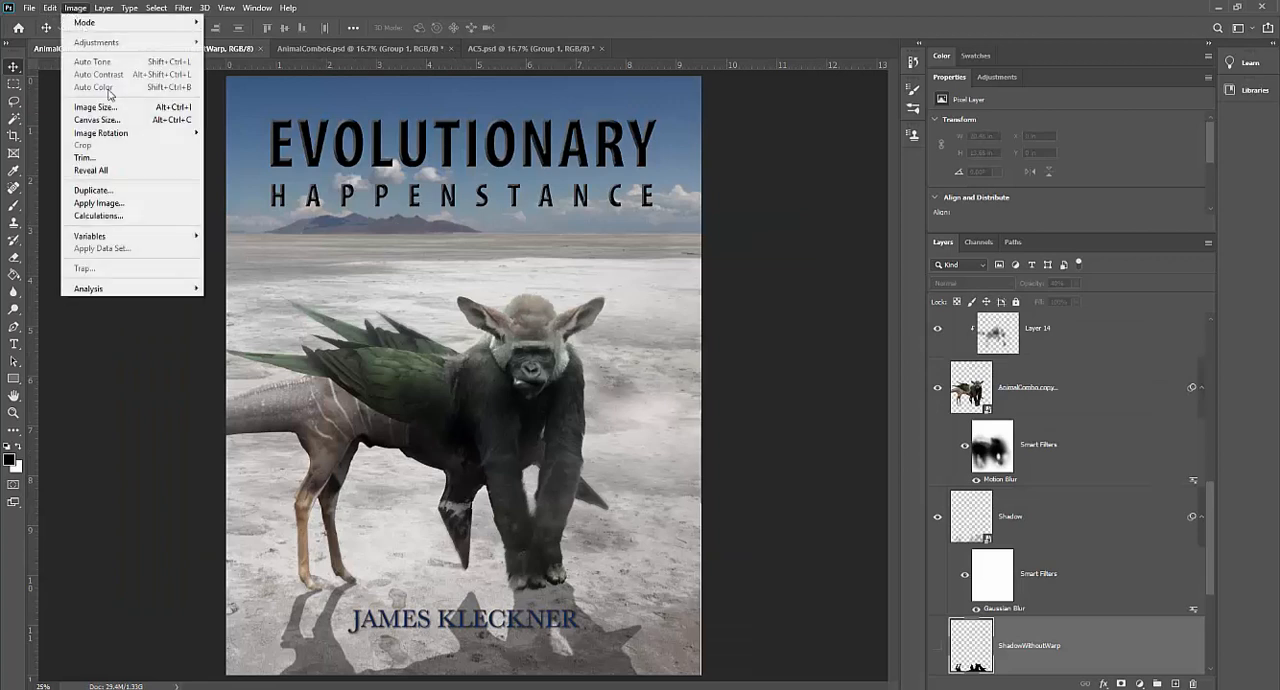
left_click(100, 107)
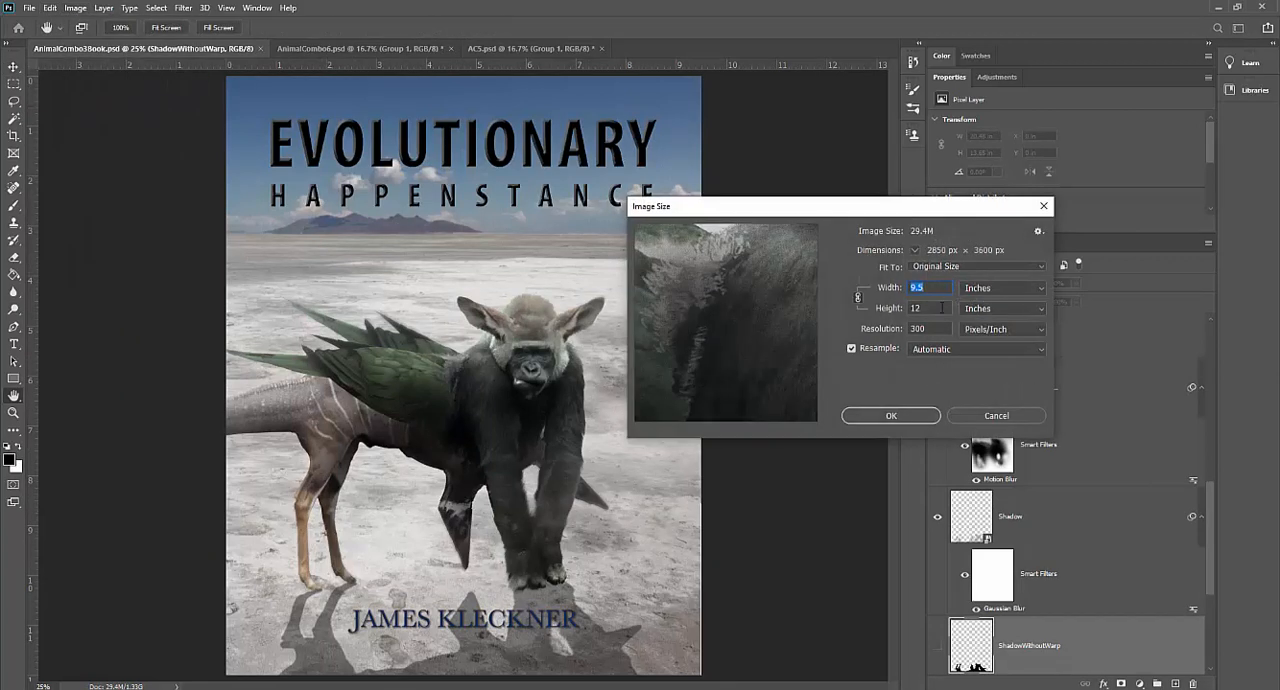
left_click(1043, 206)
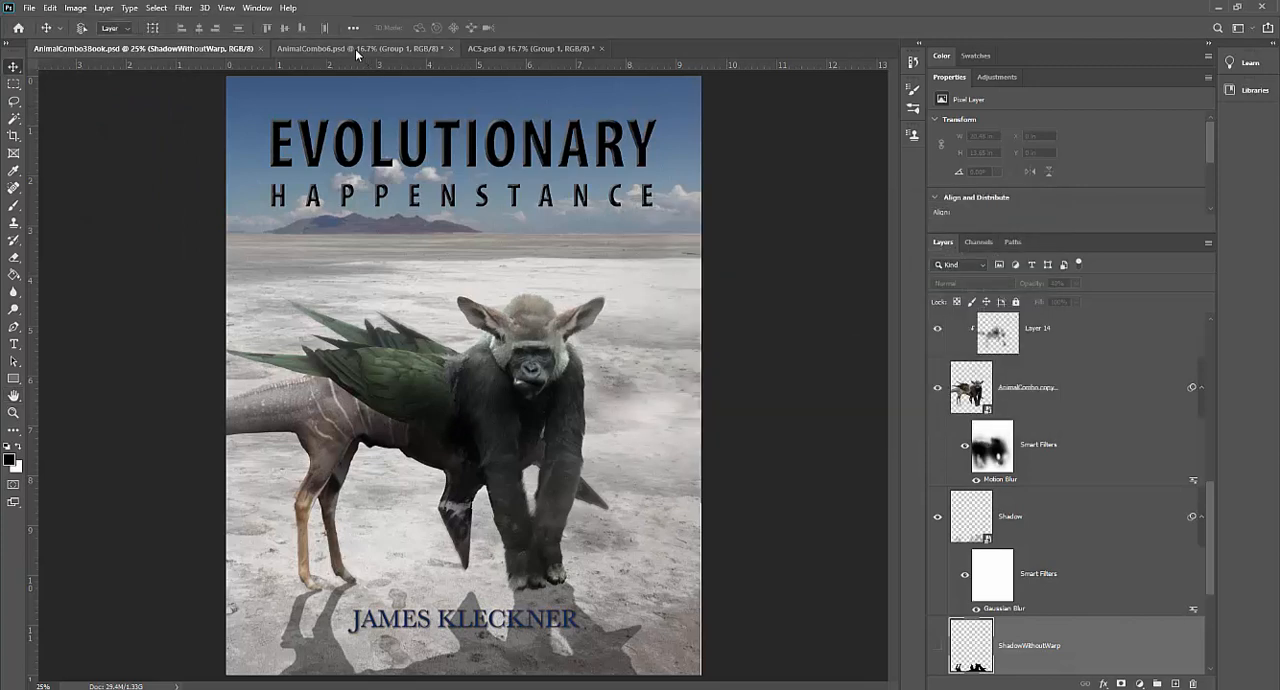
left_click(30, 8)
left_click(33, 20)
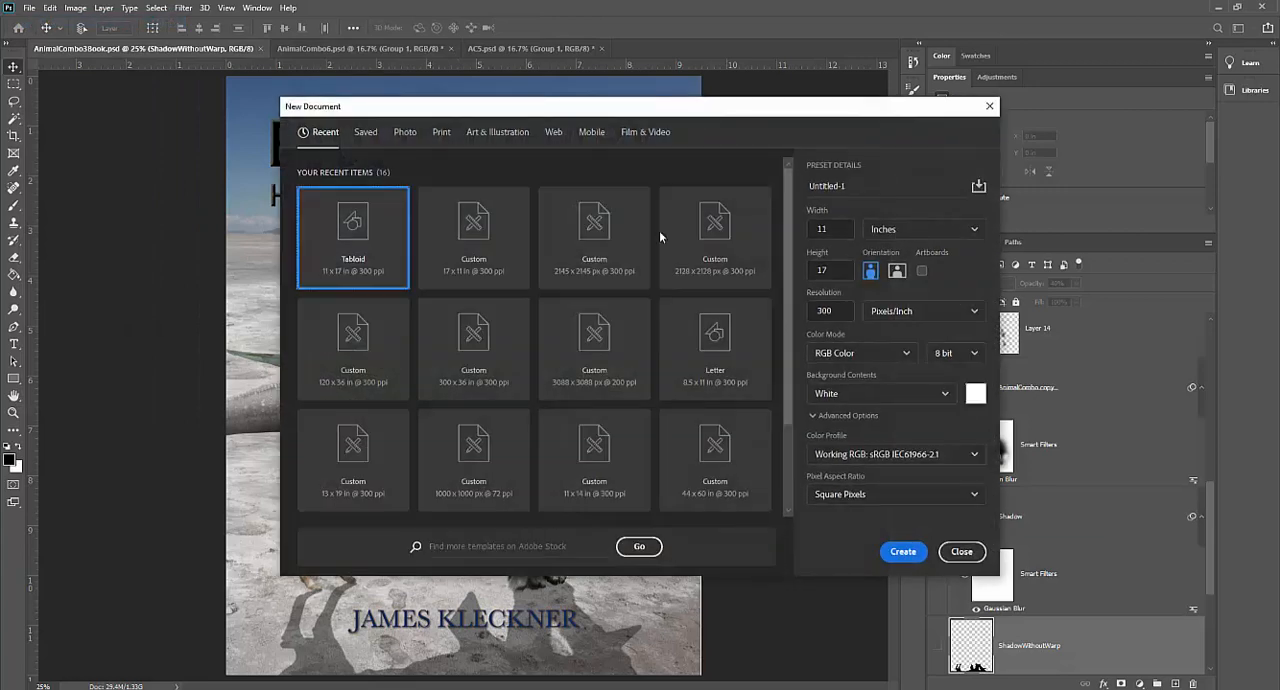
left_click(961, 552)
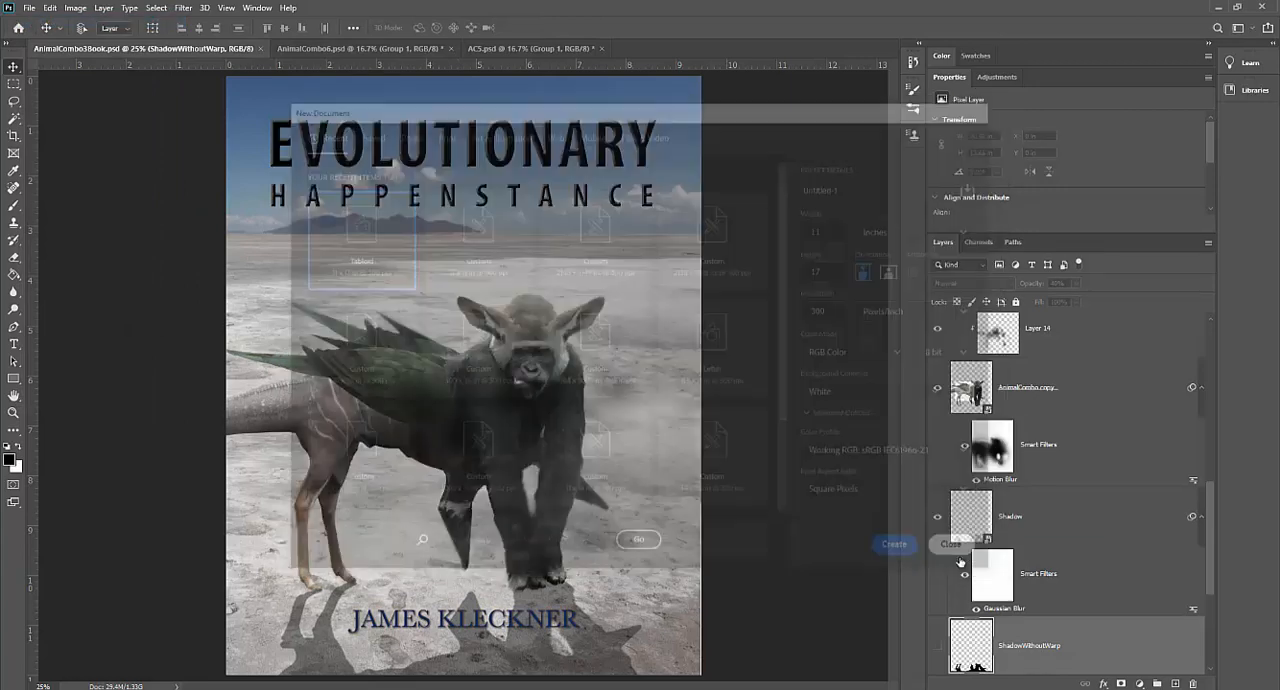
Step: Switch to AnimalCombo6.psd and crop it around the creature at a 9.5 : 12 ratio, extending the canvas below the background to include the feet
left_click(410, 48)
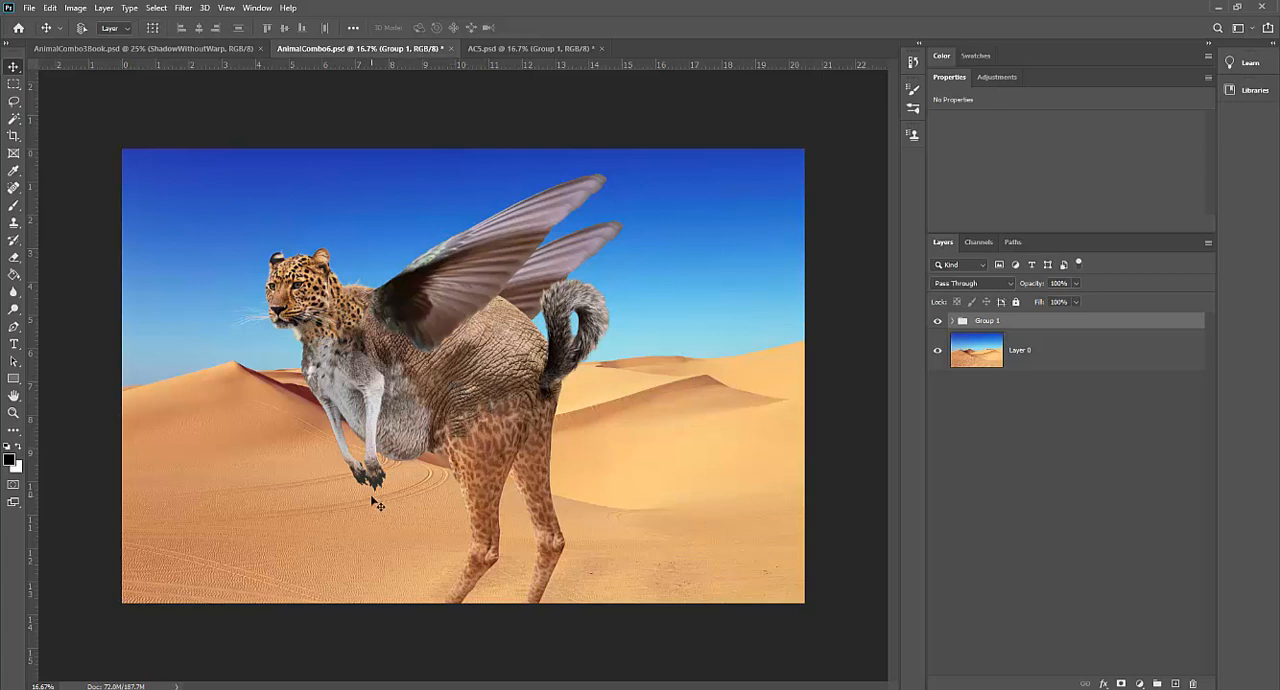
left_click(13, 139)
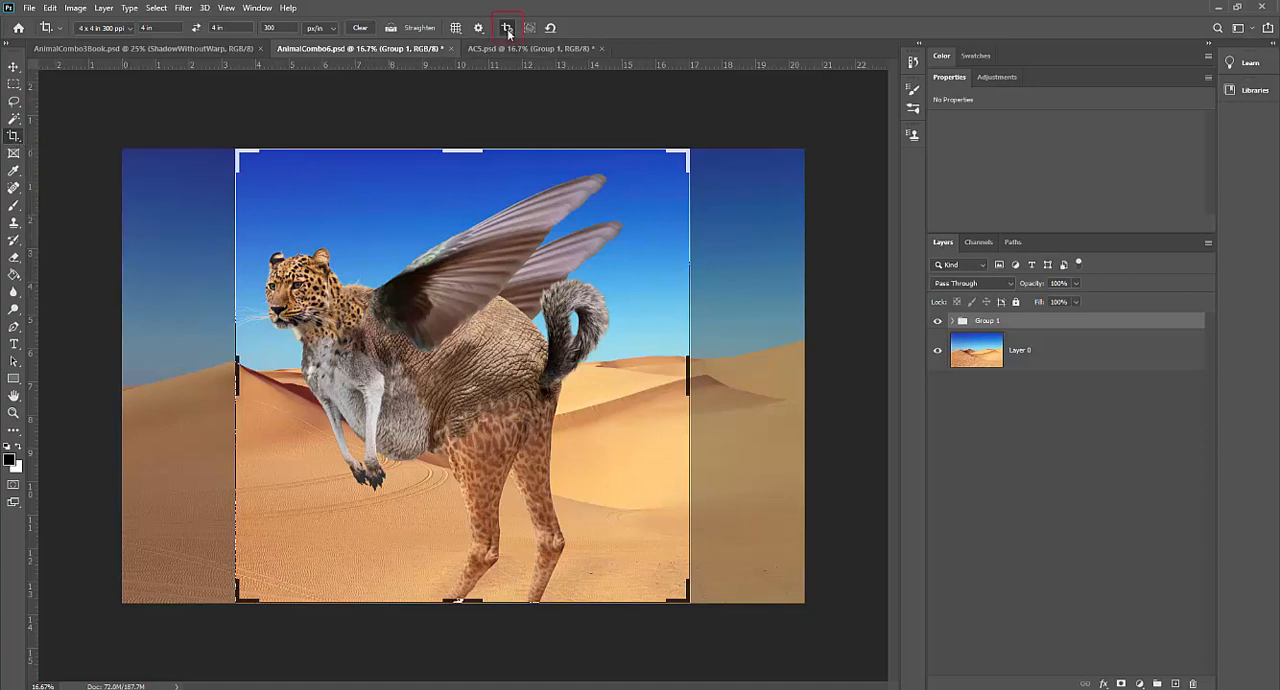
left_click(129, 30)
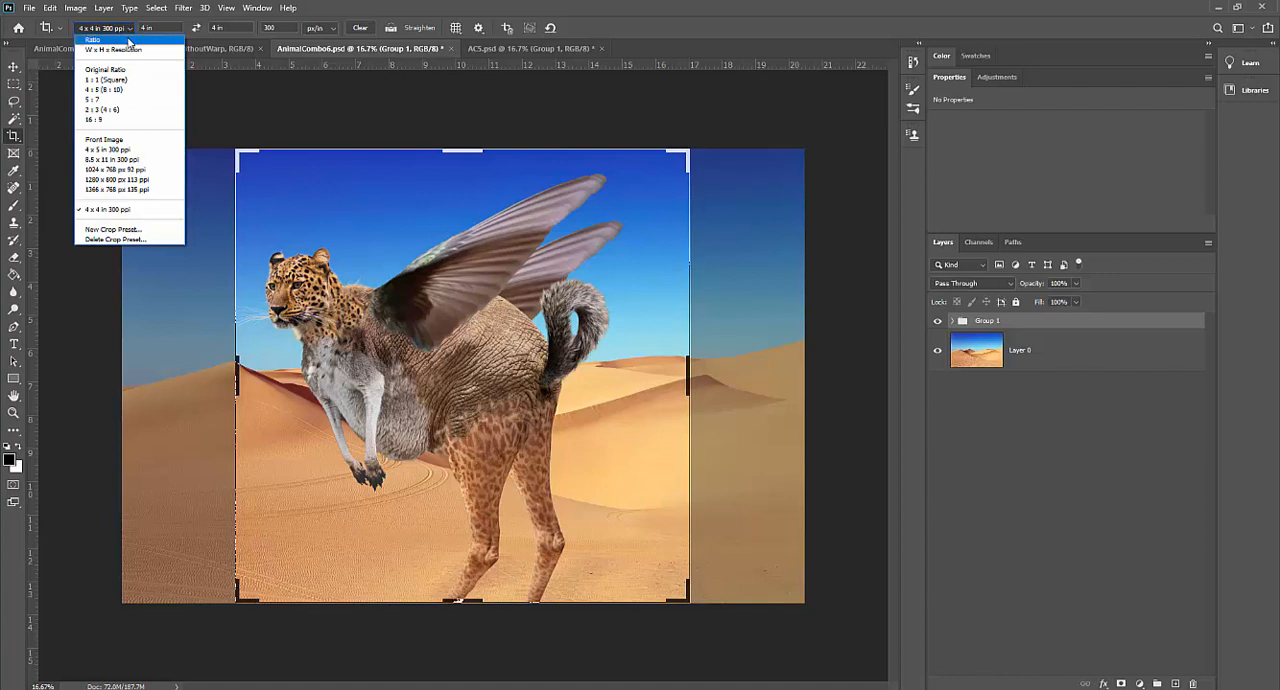
left_click(128, 40)
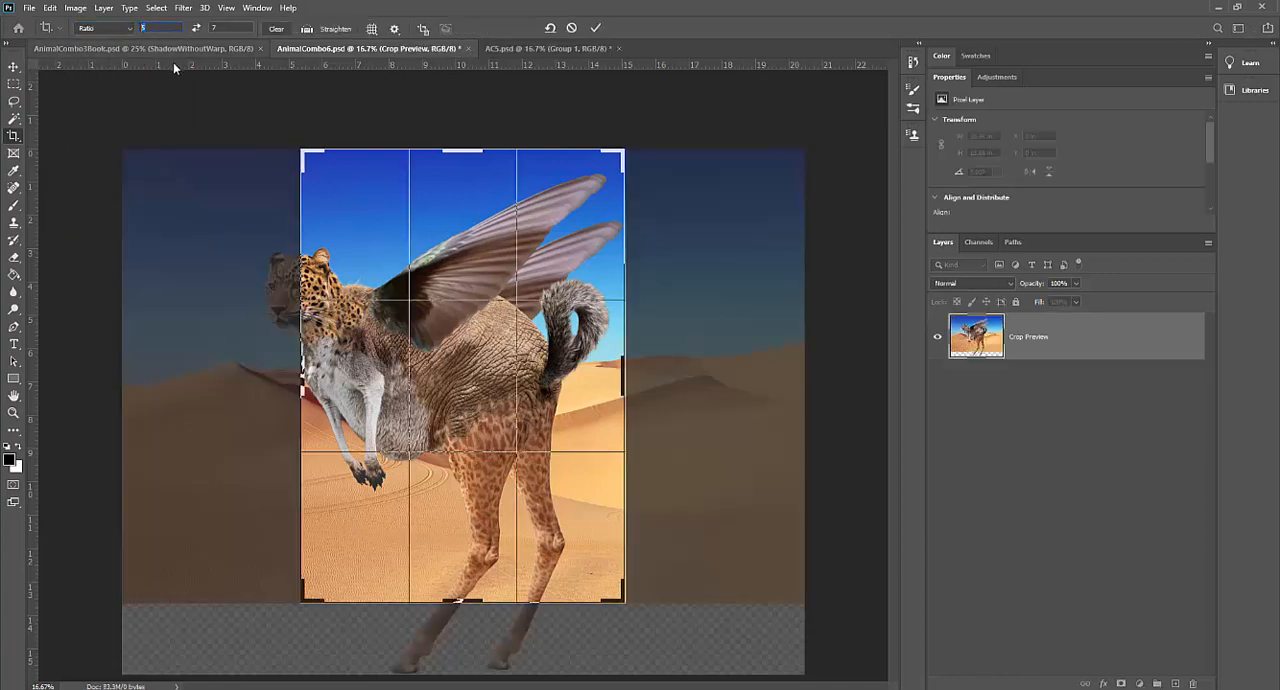
type("9.")
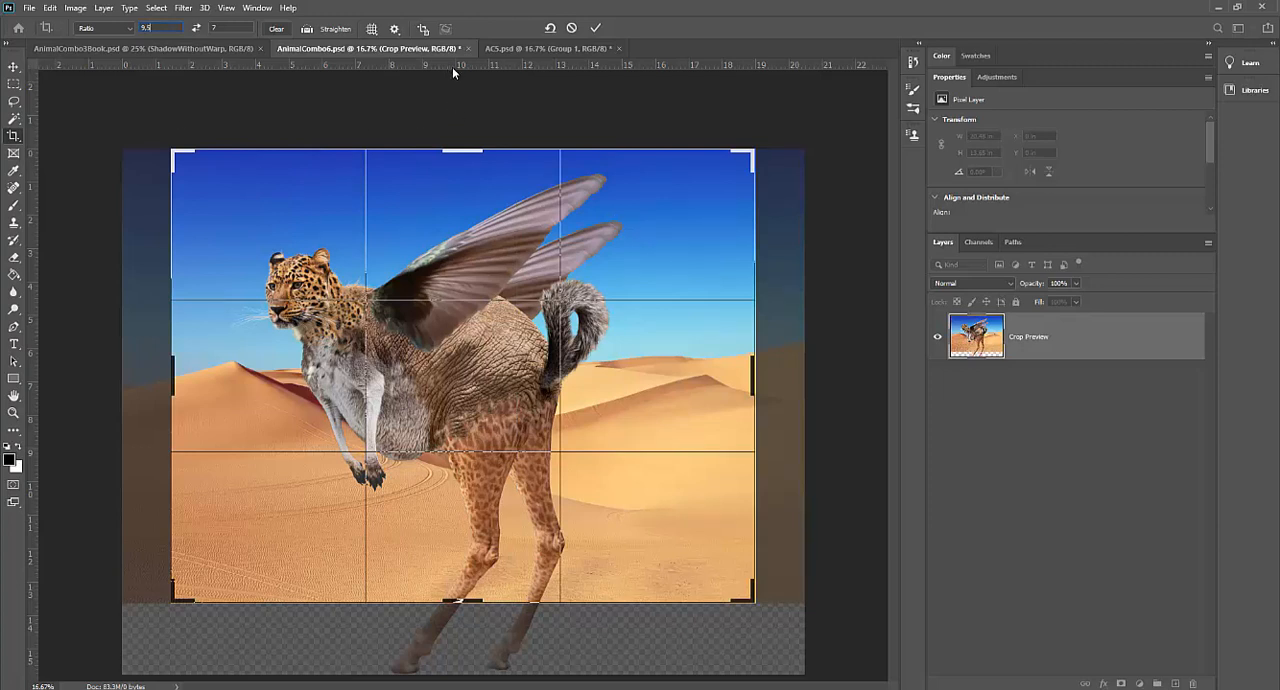
left_click_drag(232, 28, 194, 30)
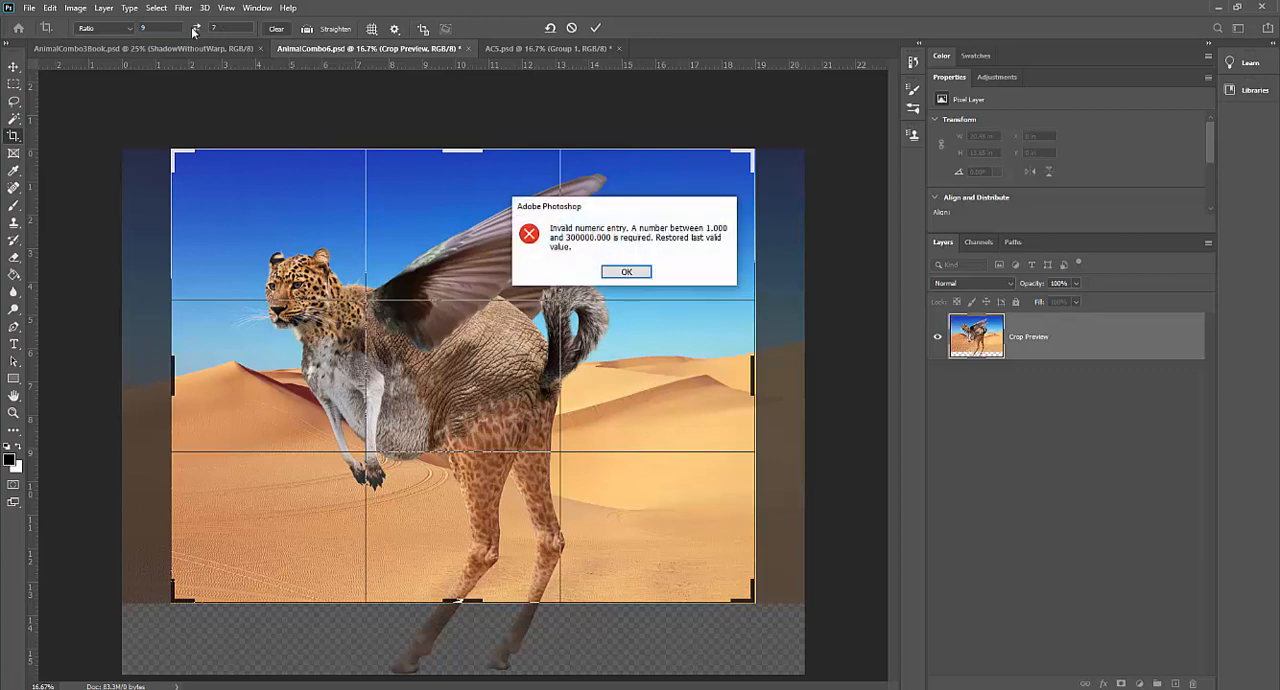
left_click(641, 273)
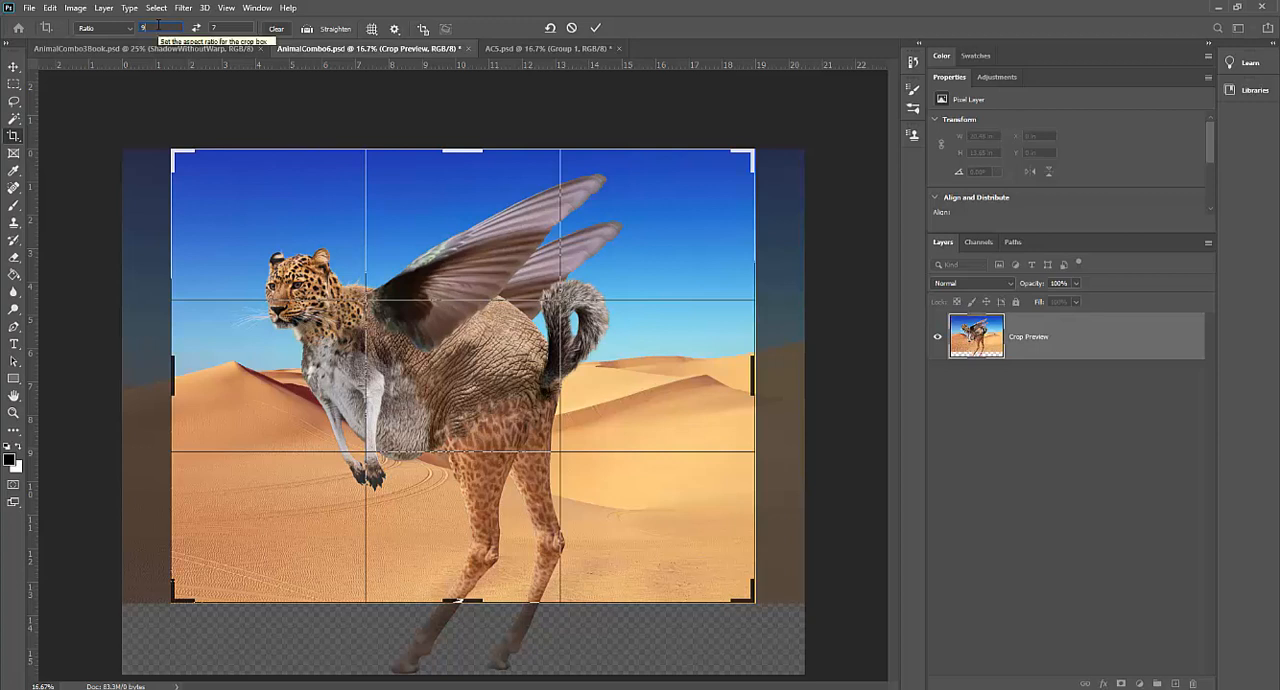
type("9.5")
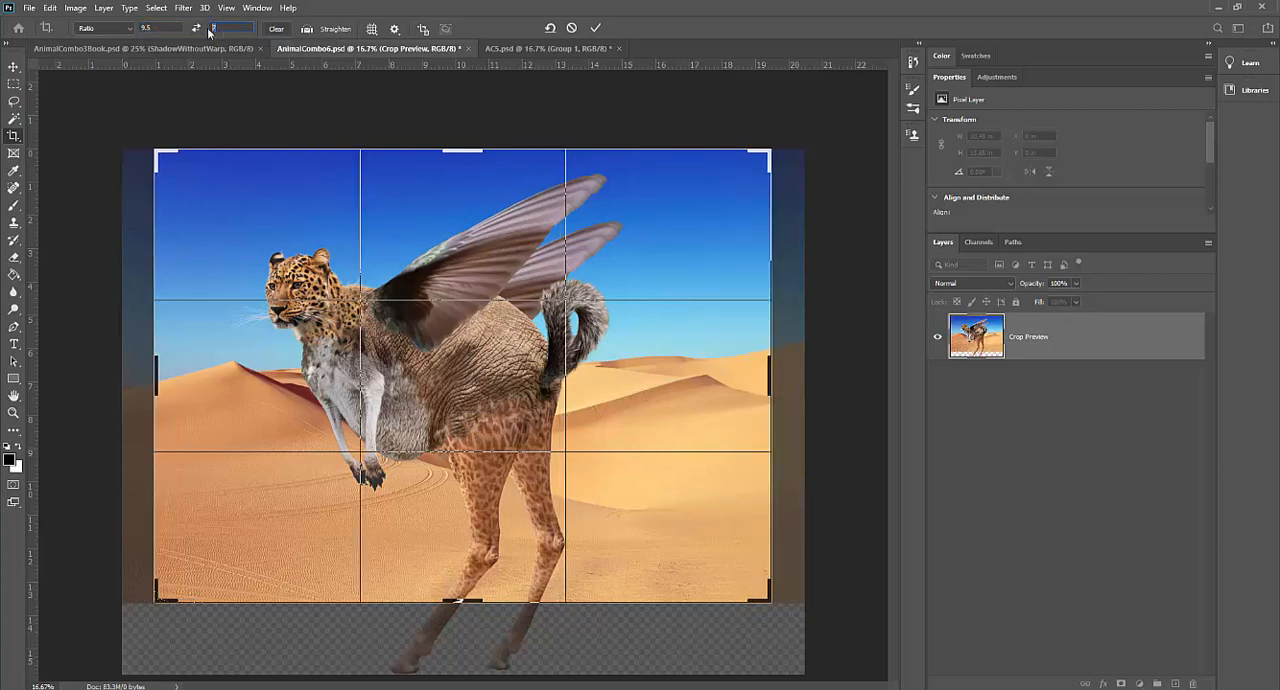
type("12")
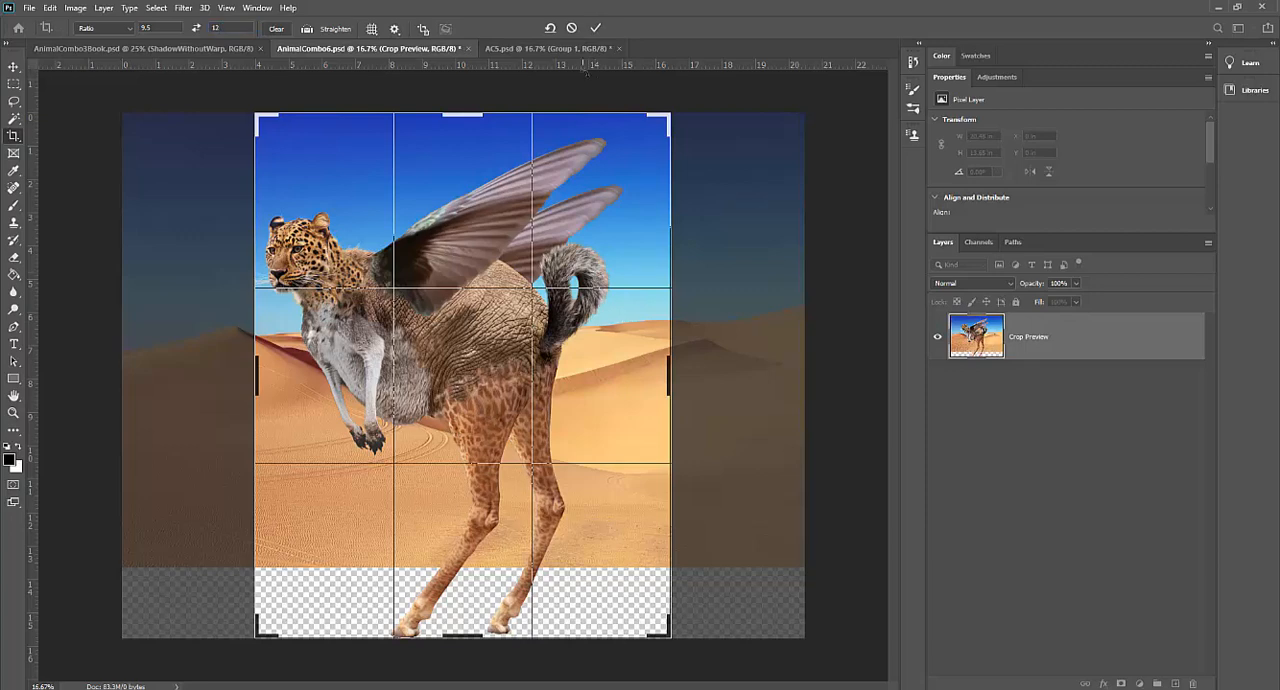
left_click(595, 28)
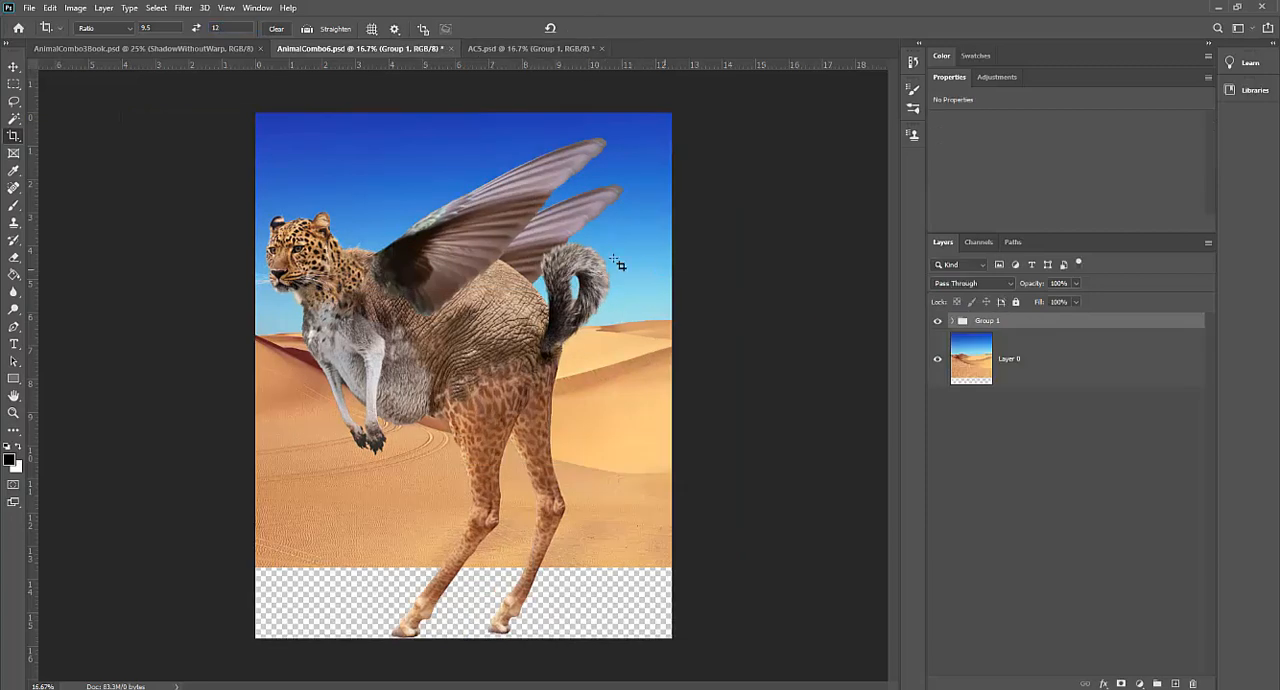
Step: Move the desert background Layer 0 down about 2.13 in so it reaches the canvas's bottom edge
left_click(14, 66)
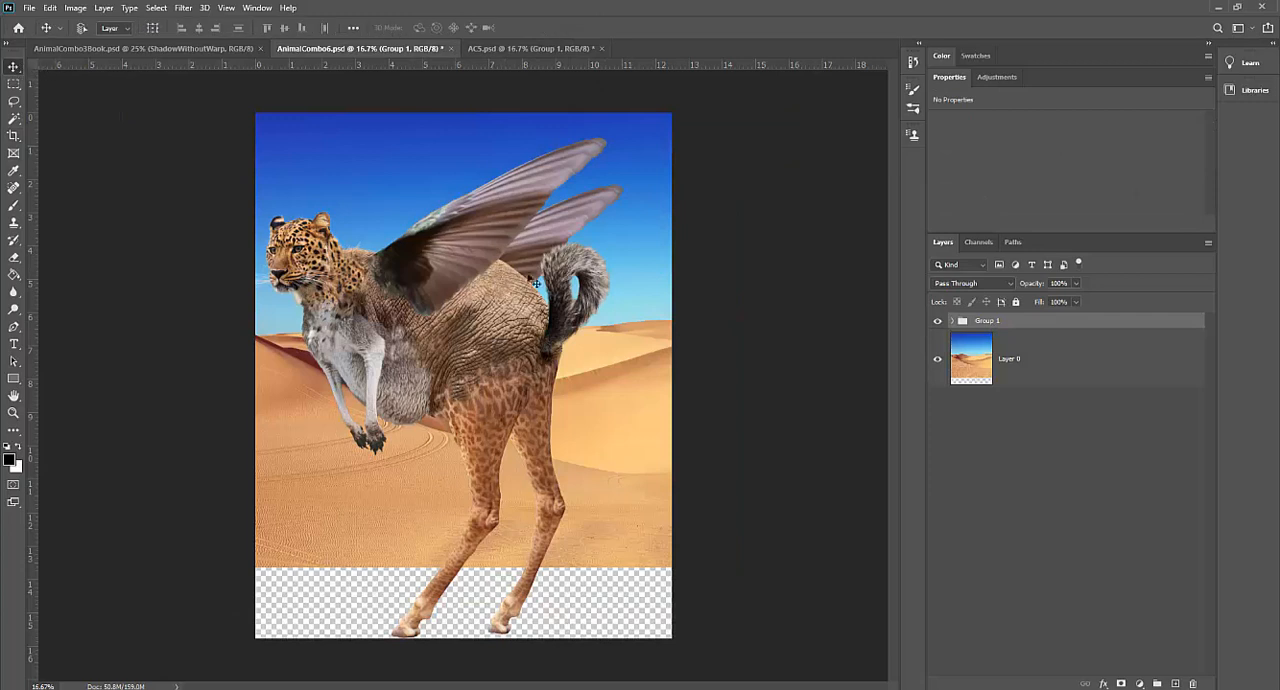
left_click(1094, 364)
left_click_drag(653, 447, 632, 508)
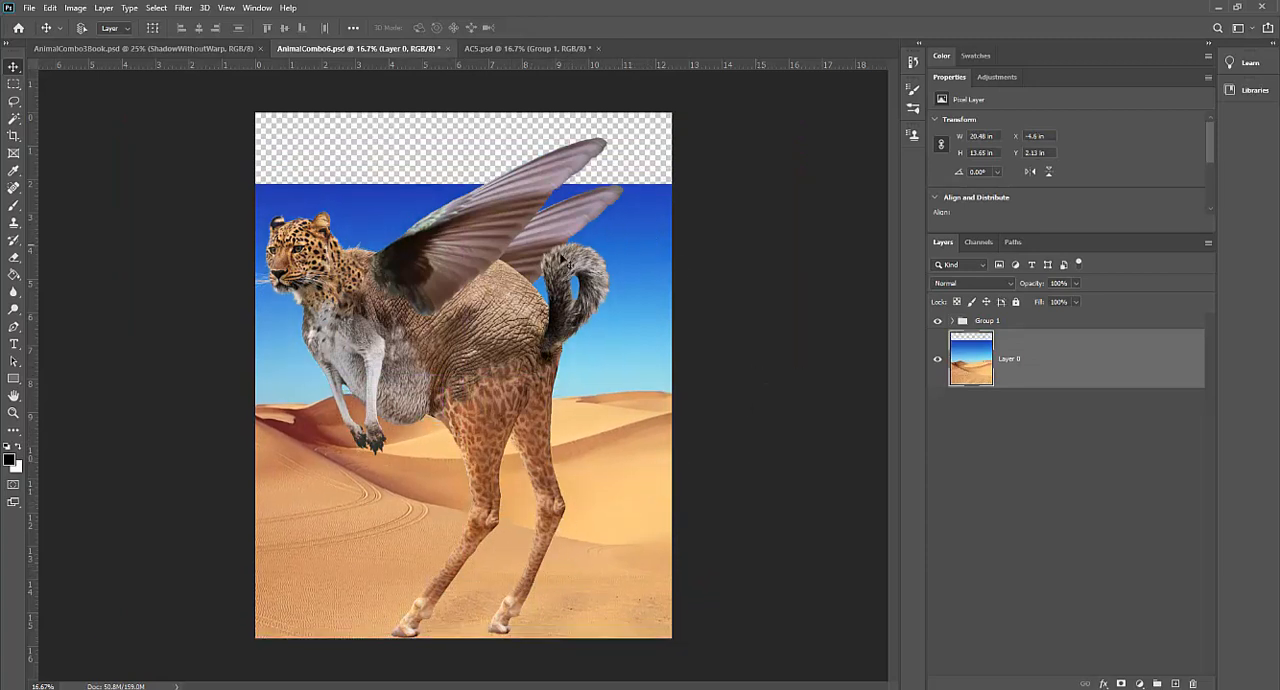
Step: Move the creature's Group 1 up slightly and hide it, leaving Layer 0 selected
left_click(958, 319)
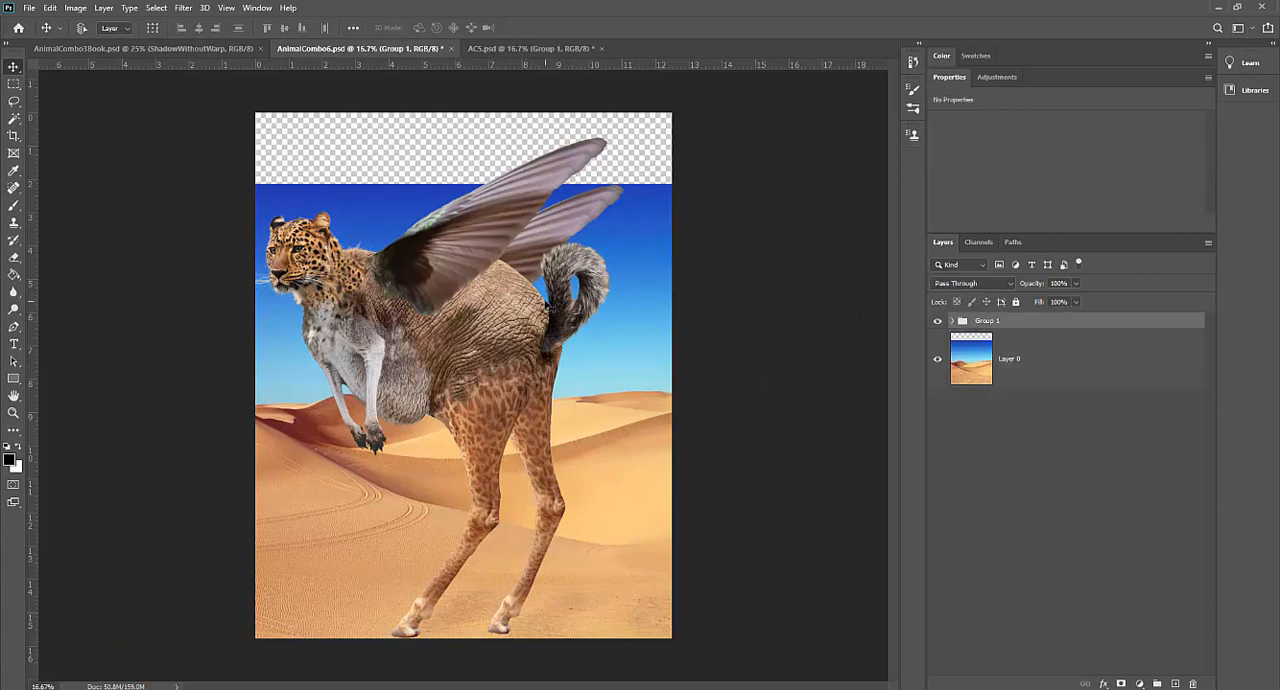
mouse_move(551, 307)
left_mouse_down()
mouse_move(563, 282)
mouse_move(578, 290)
mouse_move(546, 298)
left_mouse_up()
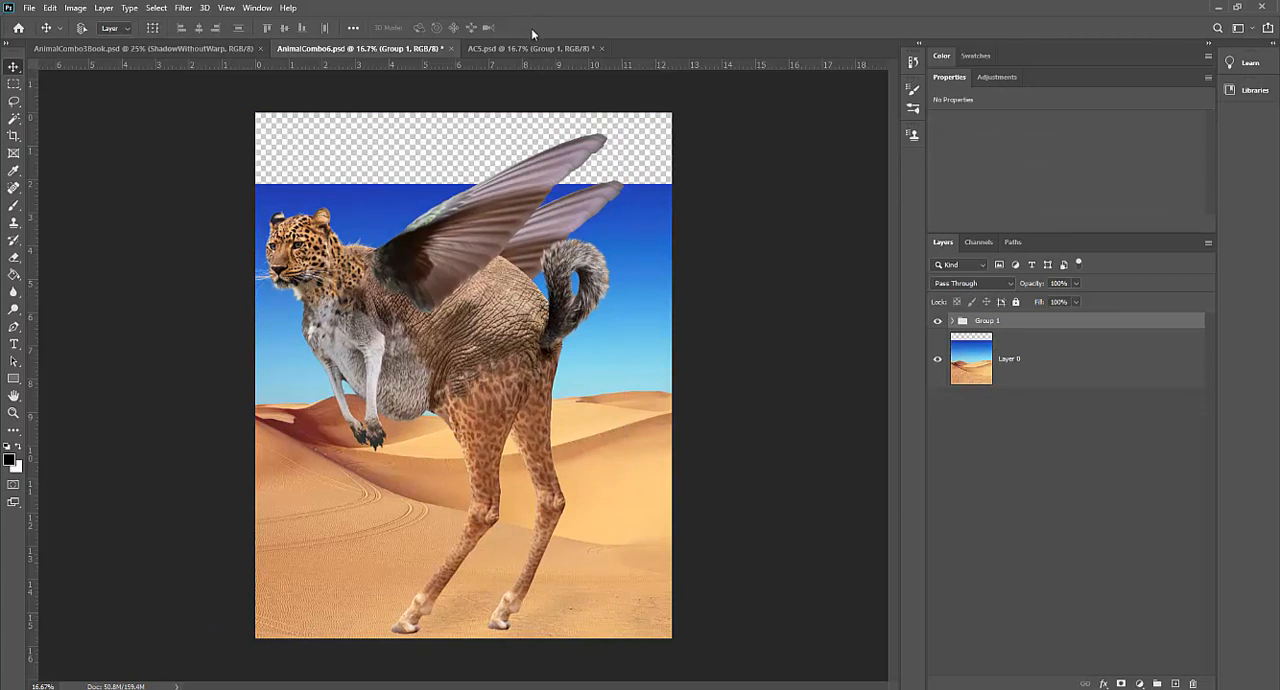
left_click(938, 322)
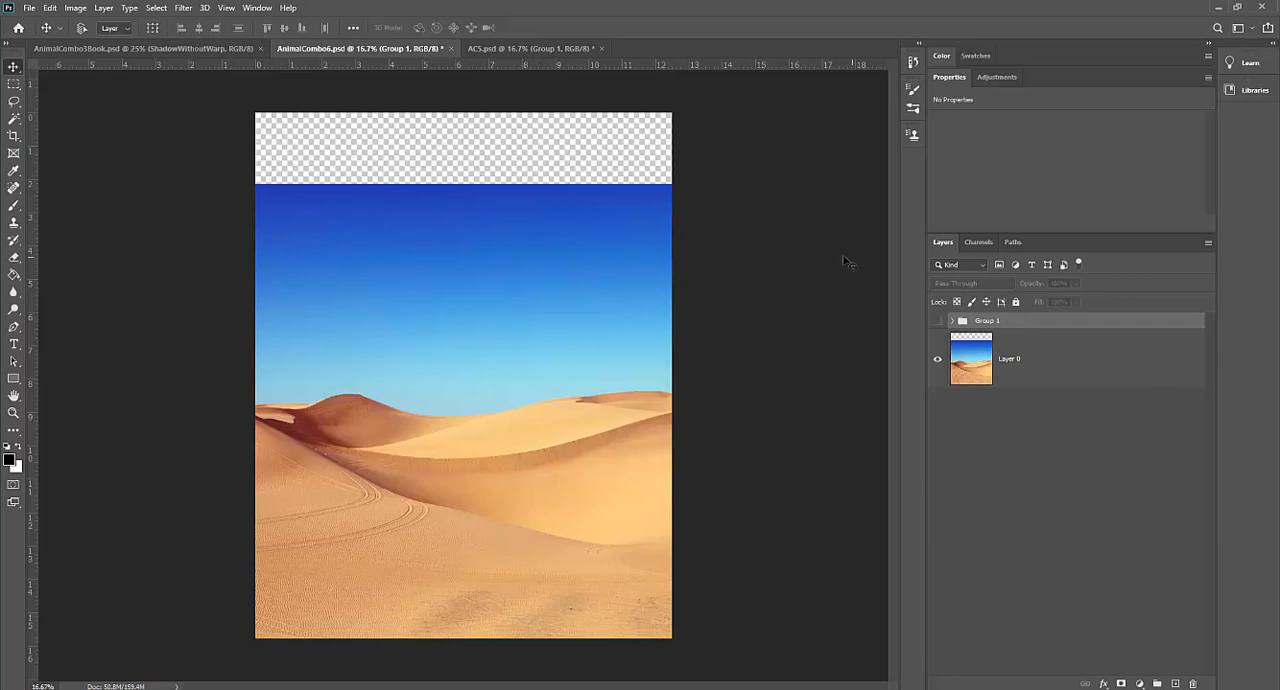
left_click(1054, 371)
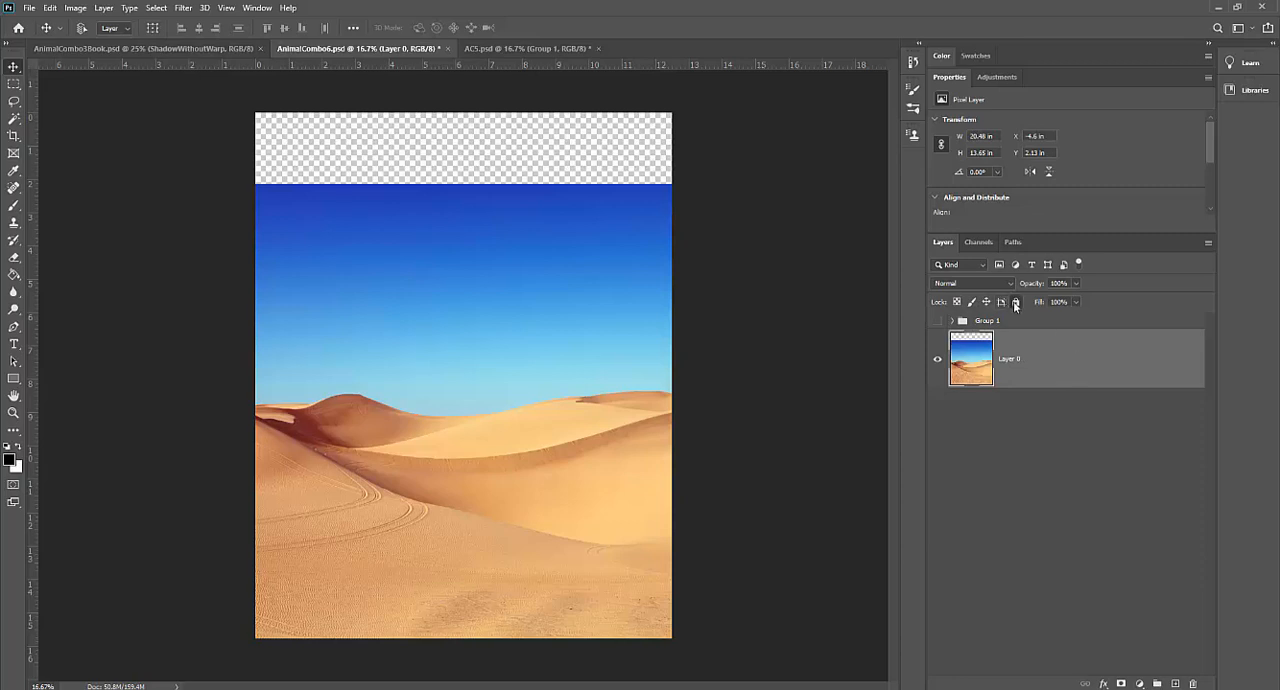
Step: Fully lock Layer 0, try to edit it, and unlock it again
left_click(1015, 302)
double_click(1033, 358)
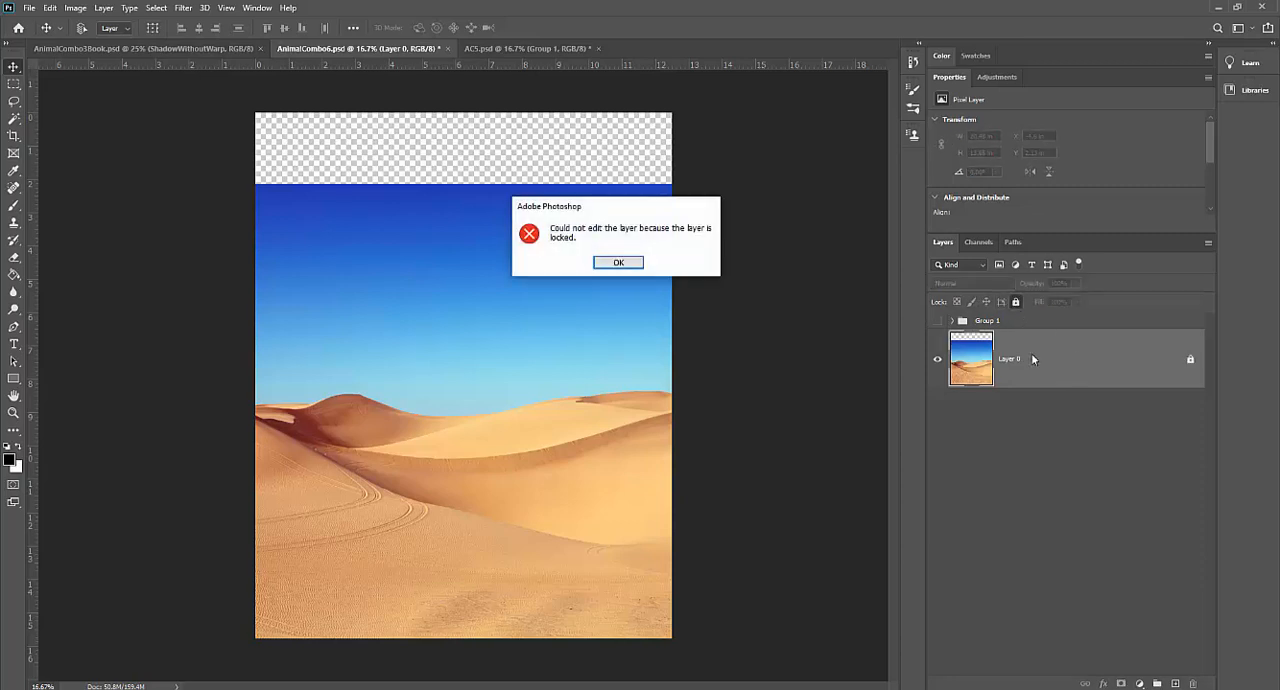
left_click(629, 266)
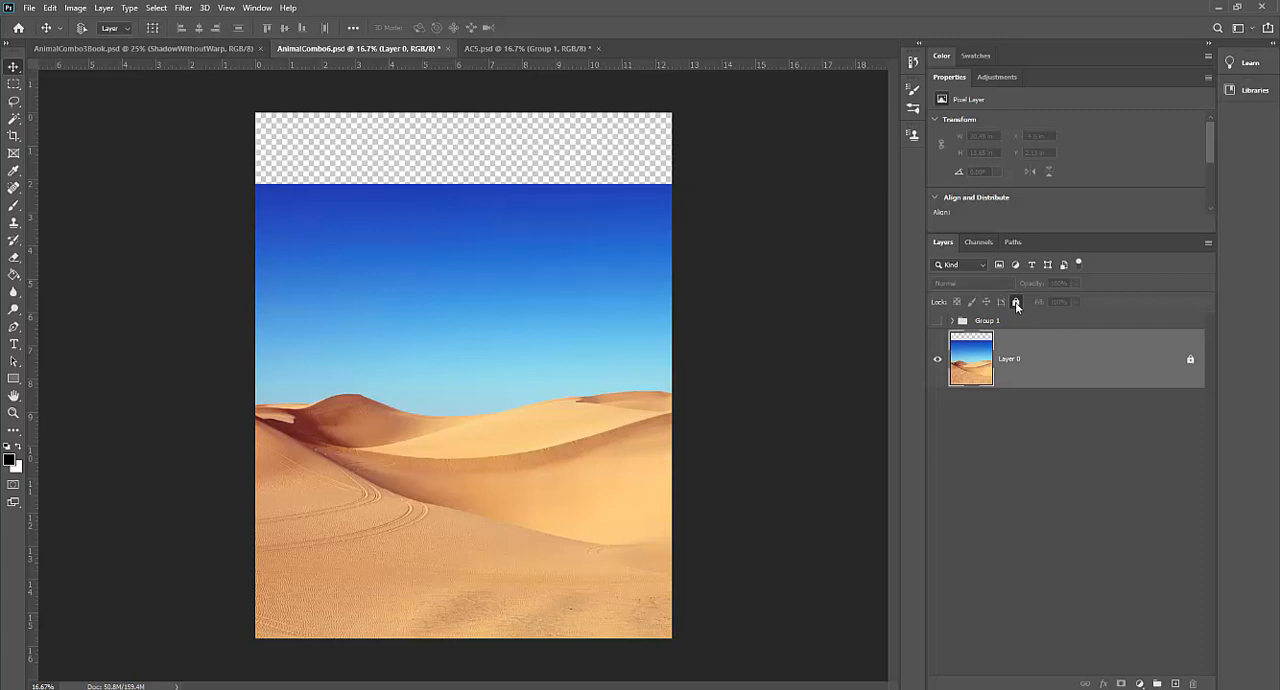
left_click(1015, 302)
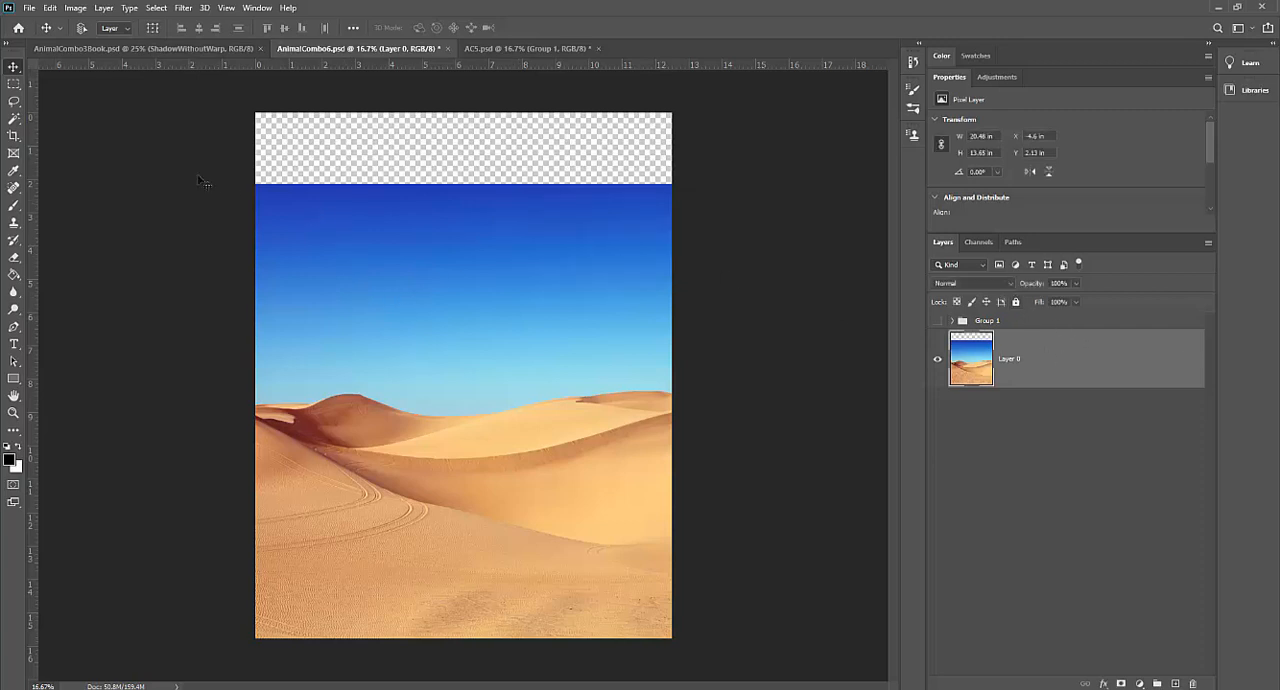
Step: Select a full-width rectangular band of the upper sky on Layer 0, about 12.5 by 3.28 in
left_click(15, 85)
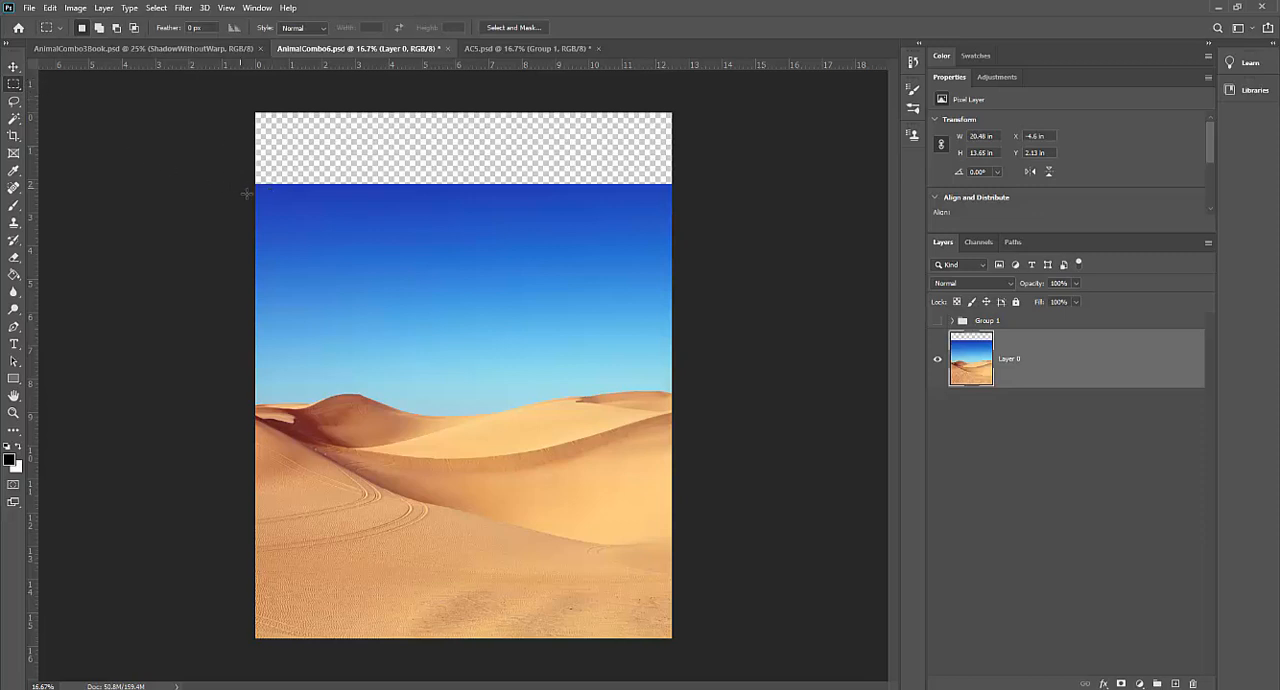
left_click_drag(255, 184, 674, 292)
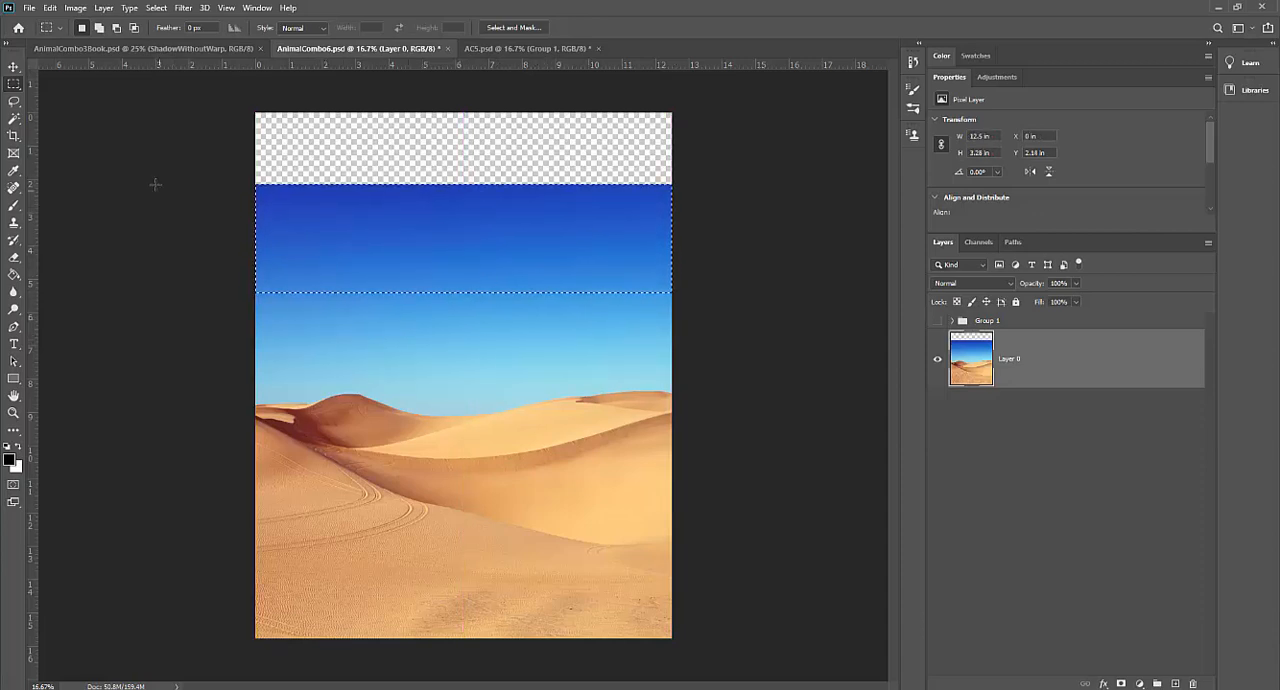
Step: Try stretching the selected sky band to the canvas's top edge with a proportional Content-Aware Scale of 165.14%, and undo it
left_click(52, 9)
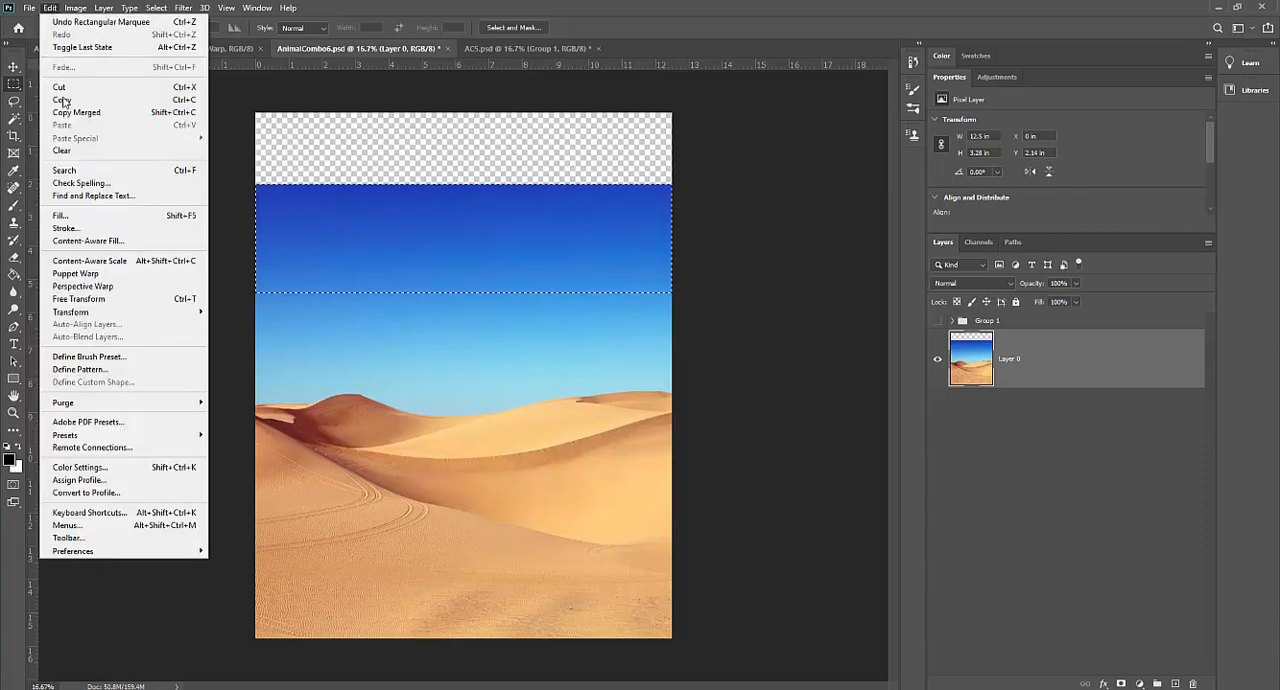
left_click(90, 261)
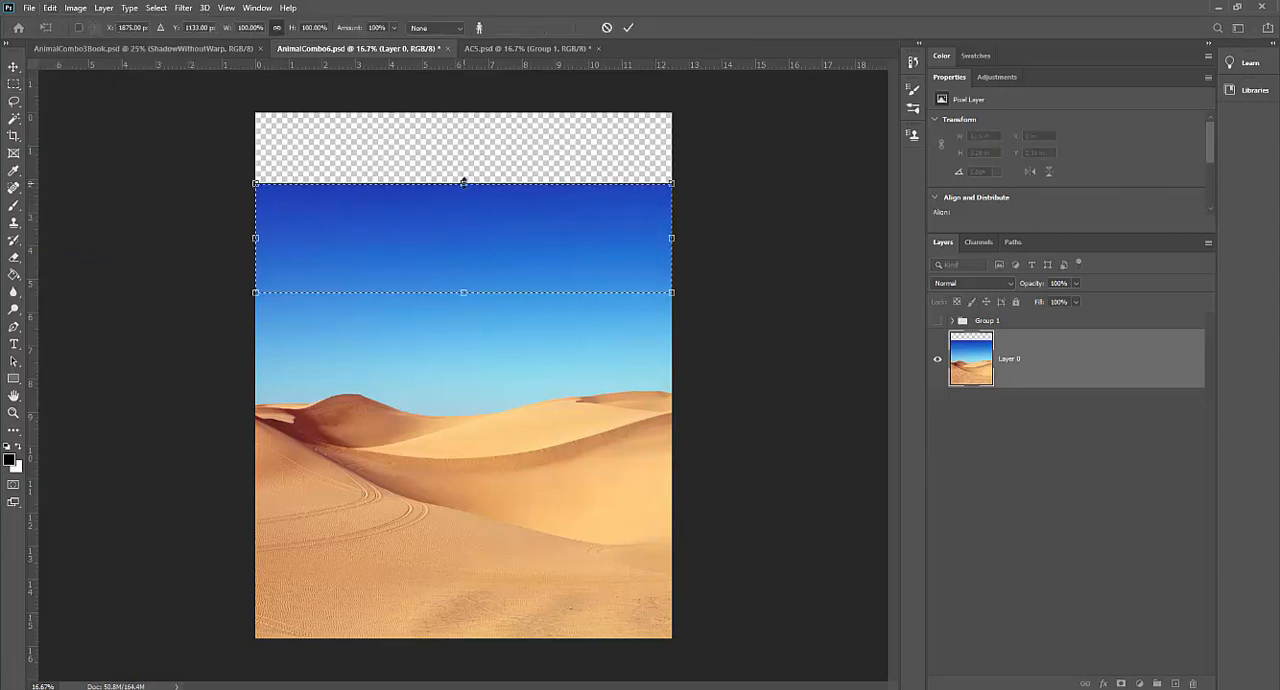
left_click_drag(463, 182, 478, 126)
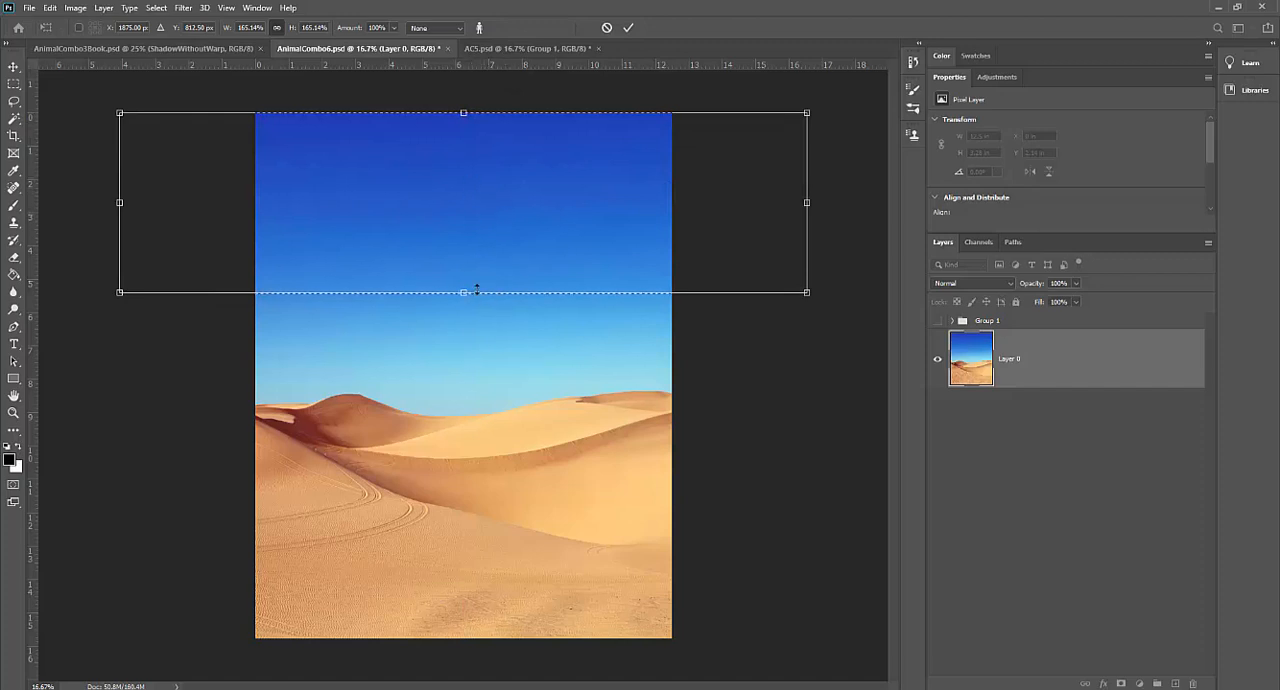
key("Return")
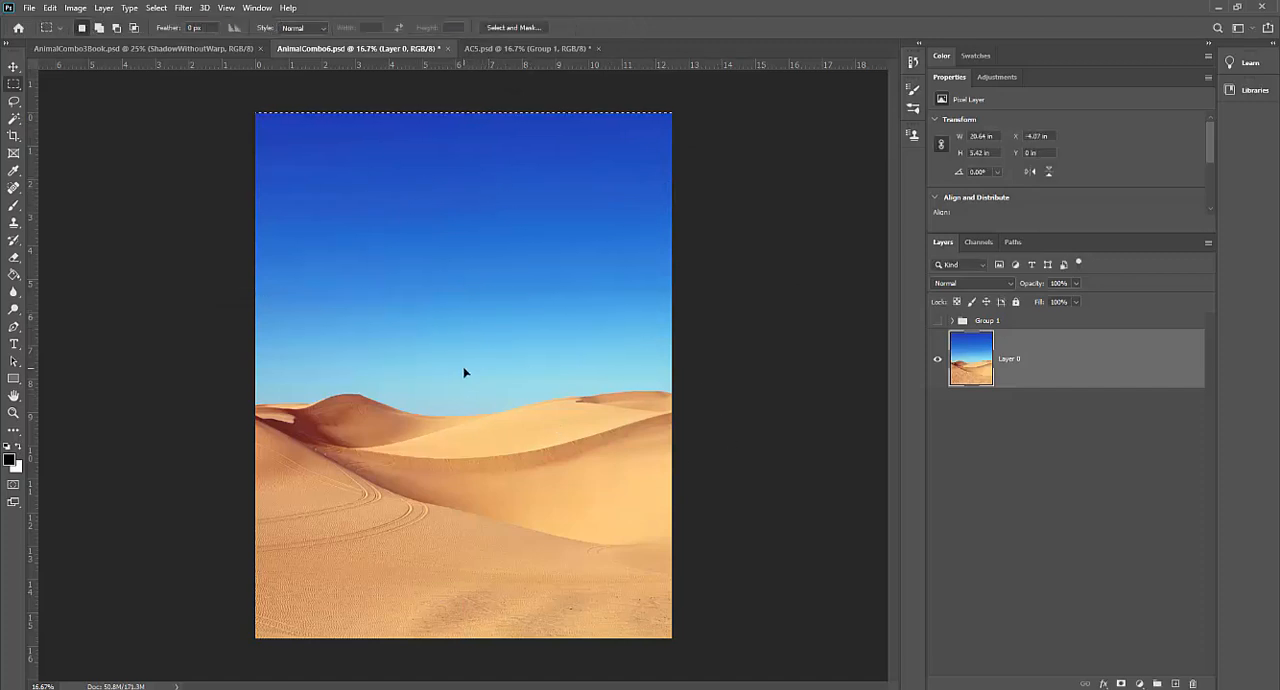
key("ctrl+d")
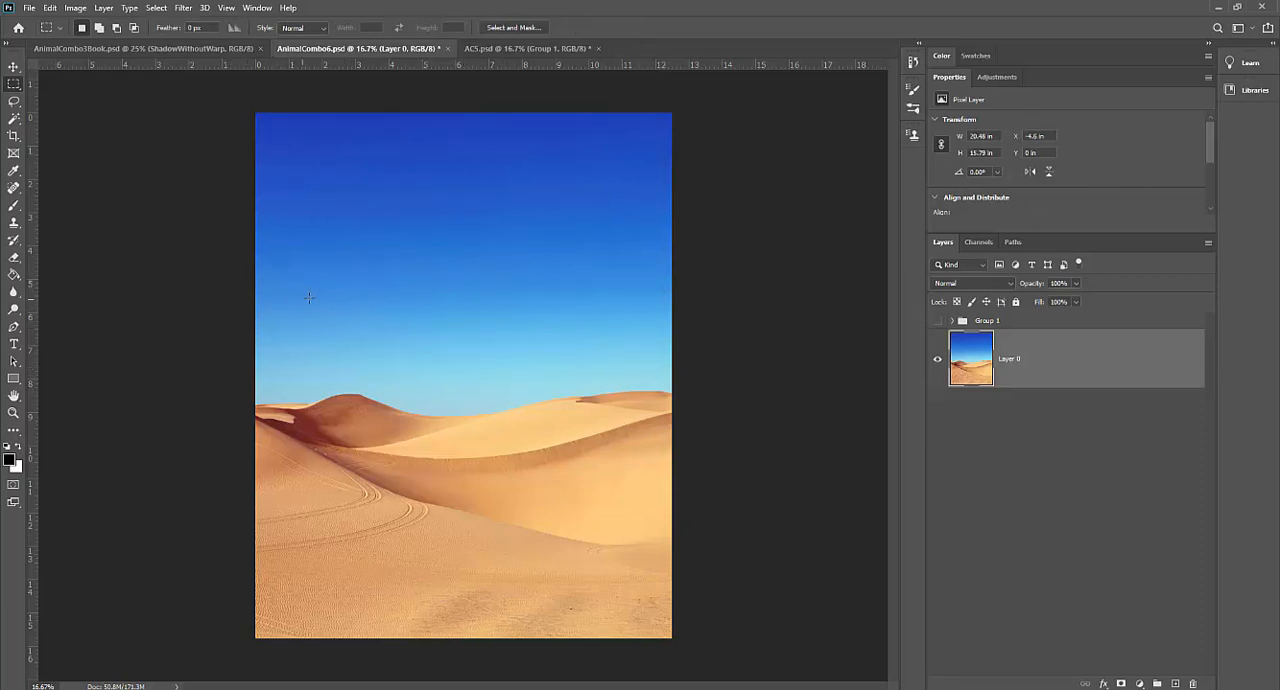
key("ctrl+shift+d")
key("ctrl+z")
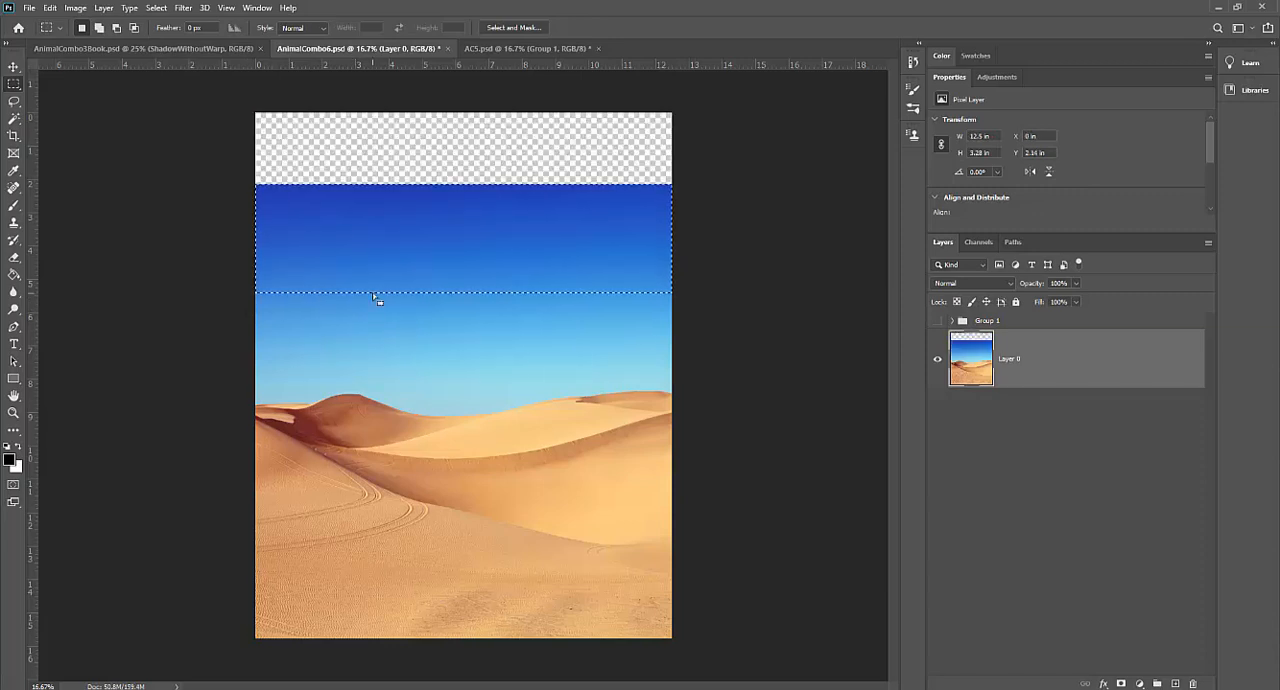
Step: Stretch the selected sky band up to the canvas's top edge with Content-Aware Scale at 100% width and 165.14% height, and deselect it
left_click(49, 8)
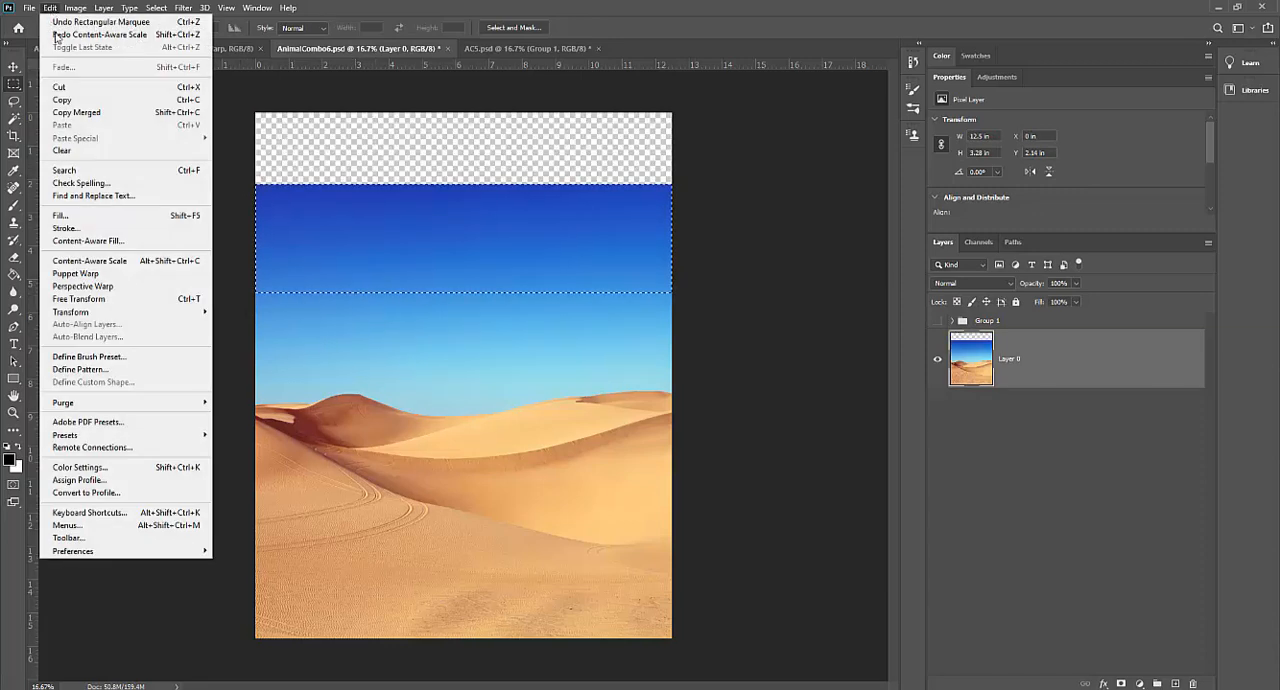
left_click(115, 260)
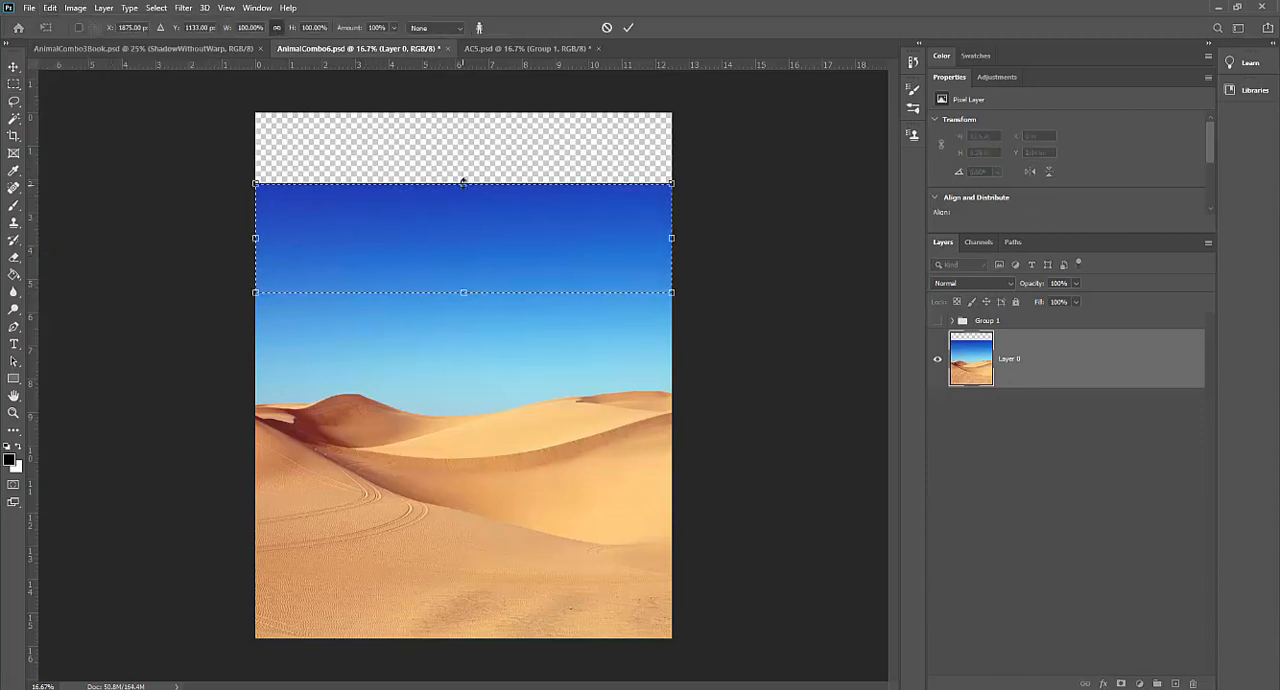
left_click_drag(463, 183, 469, 114)
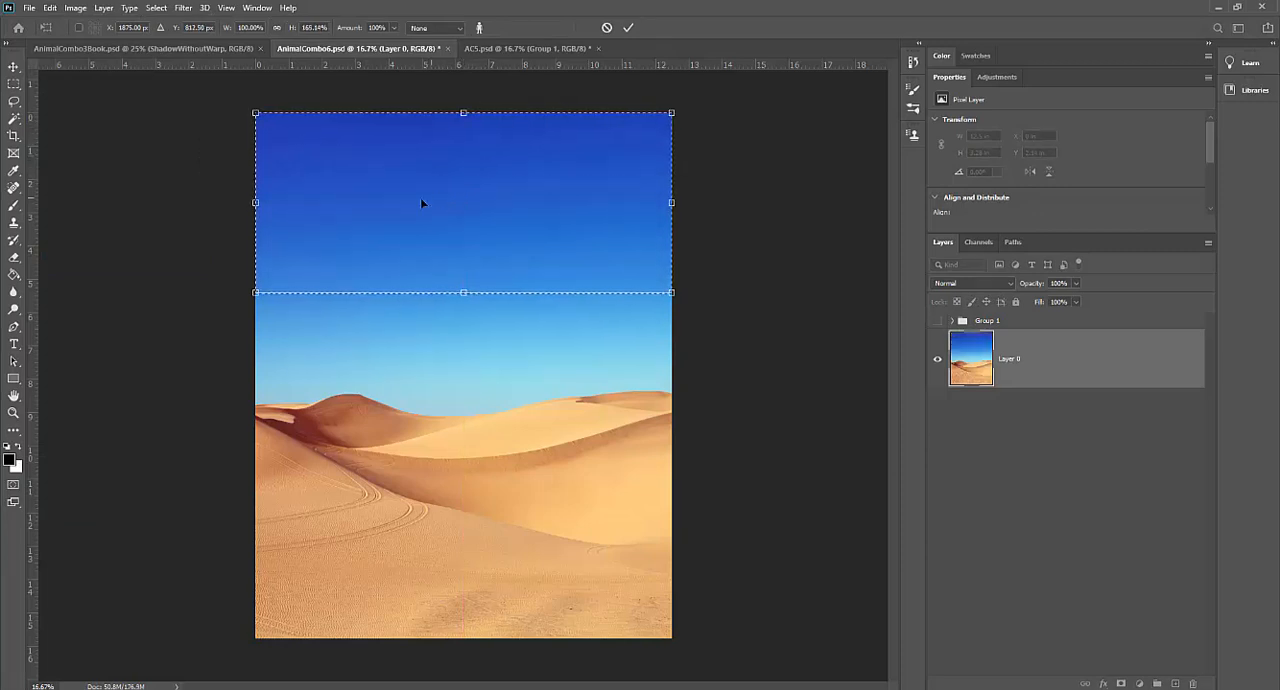
key("Return")
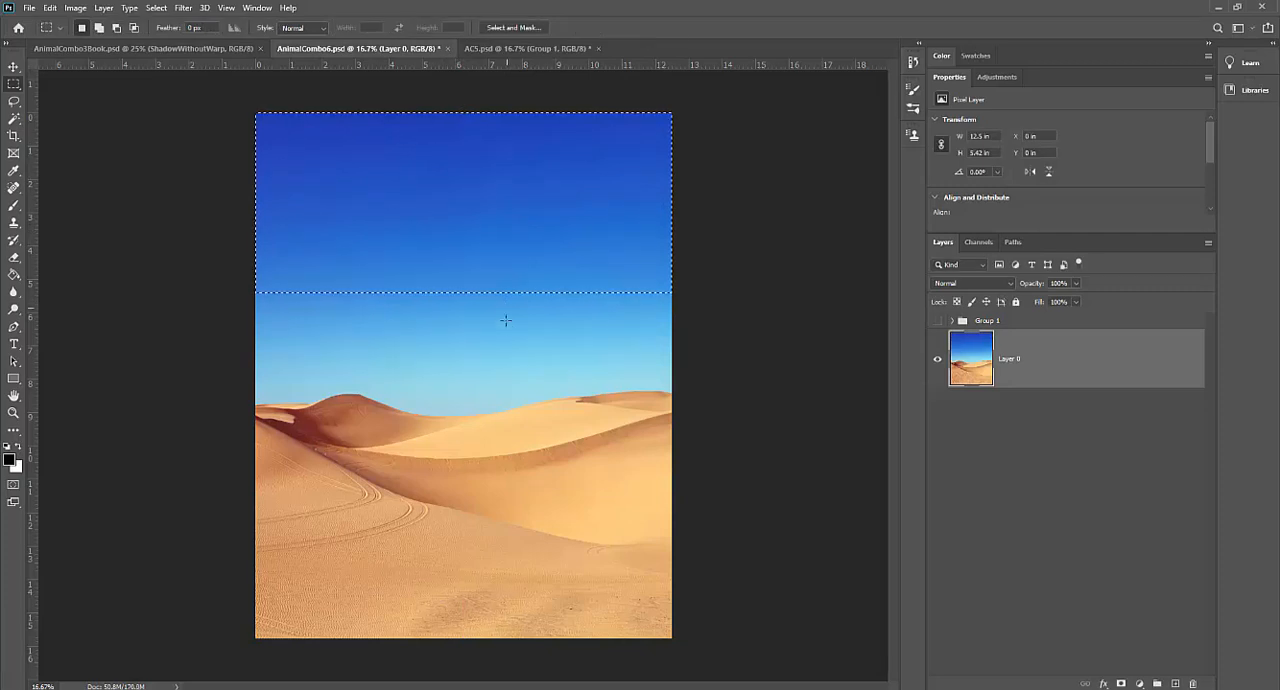
key("ctrl+d")
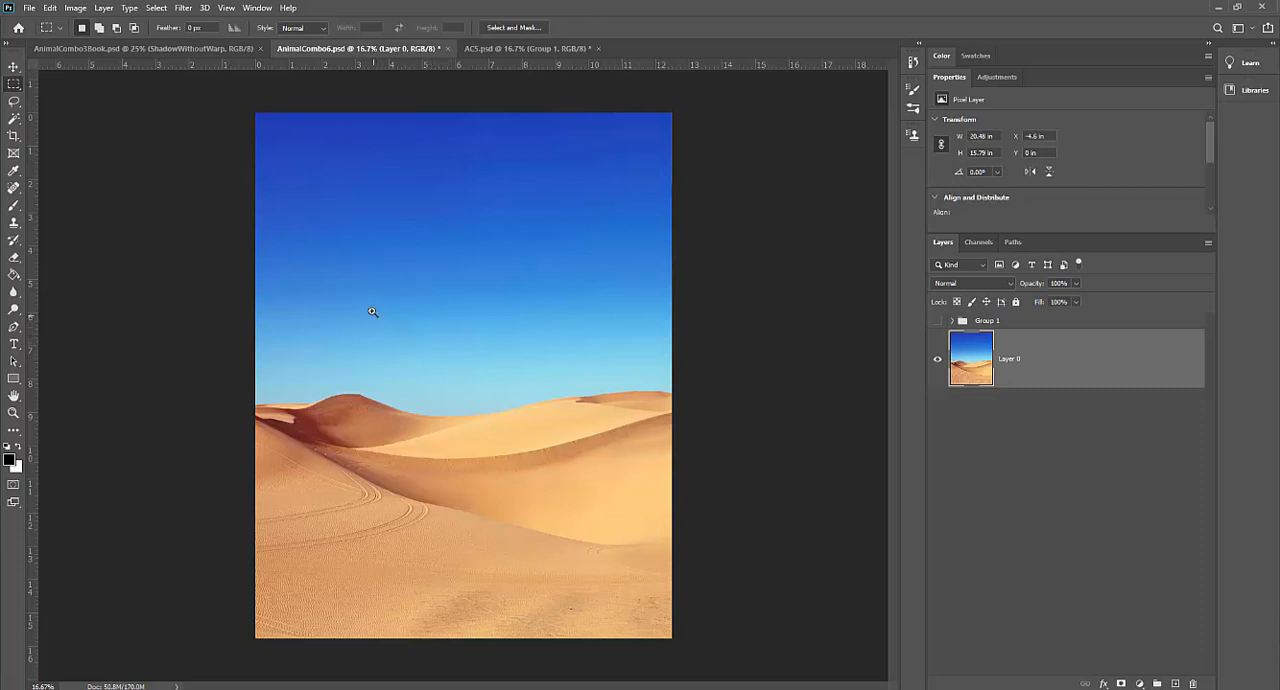
Step: Retouch two faint blemishes in the sky above the dunes on Layer 0 with the Spot Healing Brush
key("z")
left_click_drag(376, 312, 420, 330)
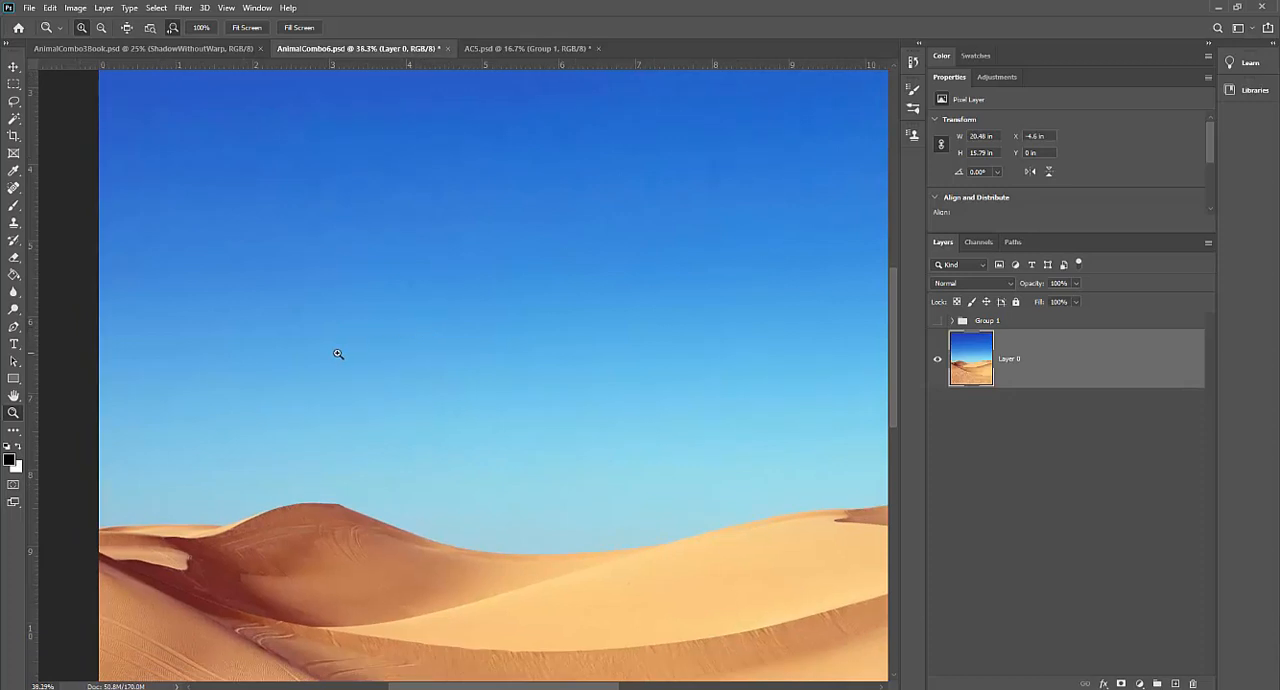
left_click_drag(340, 371, 354, 391)
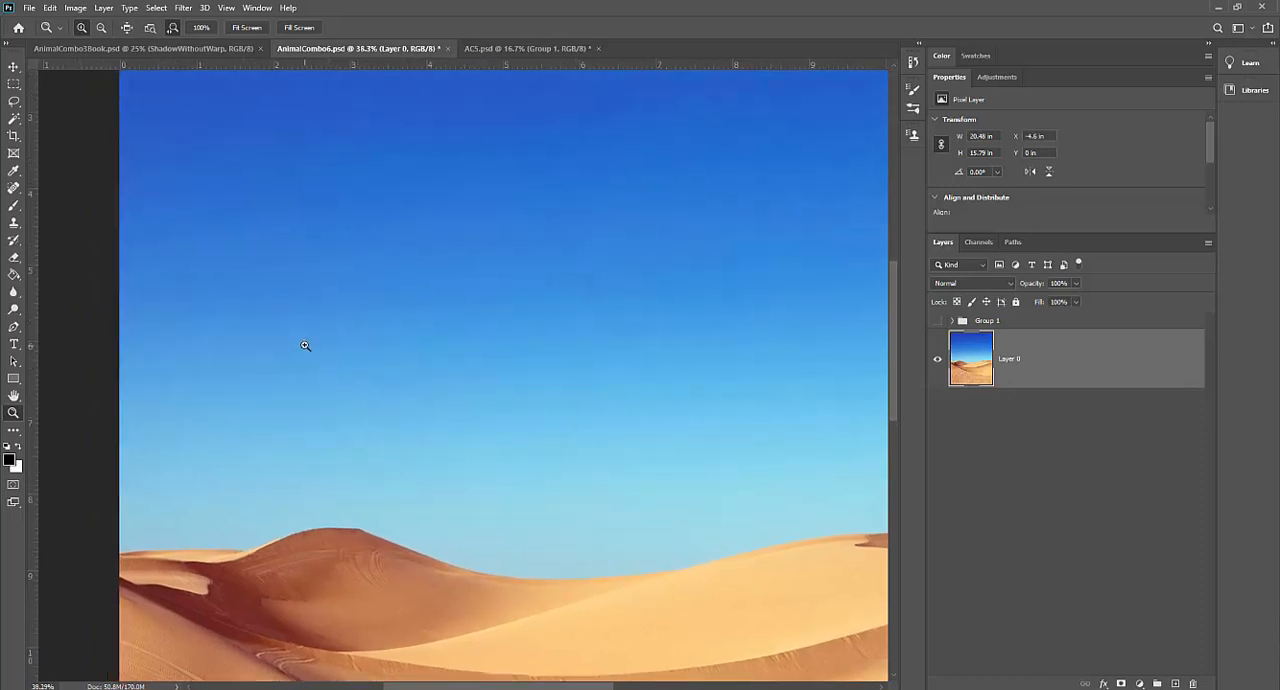
left_click_drag(305, 345, 333, 356)
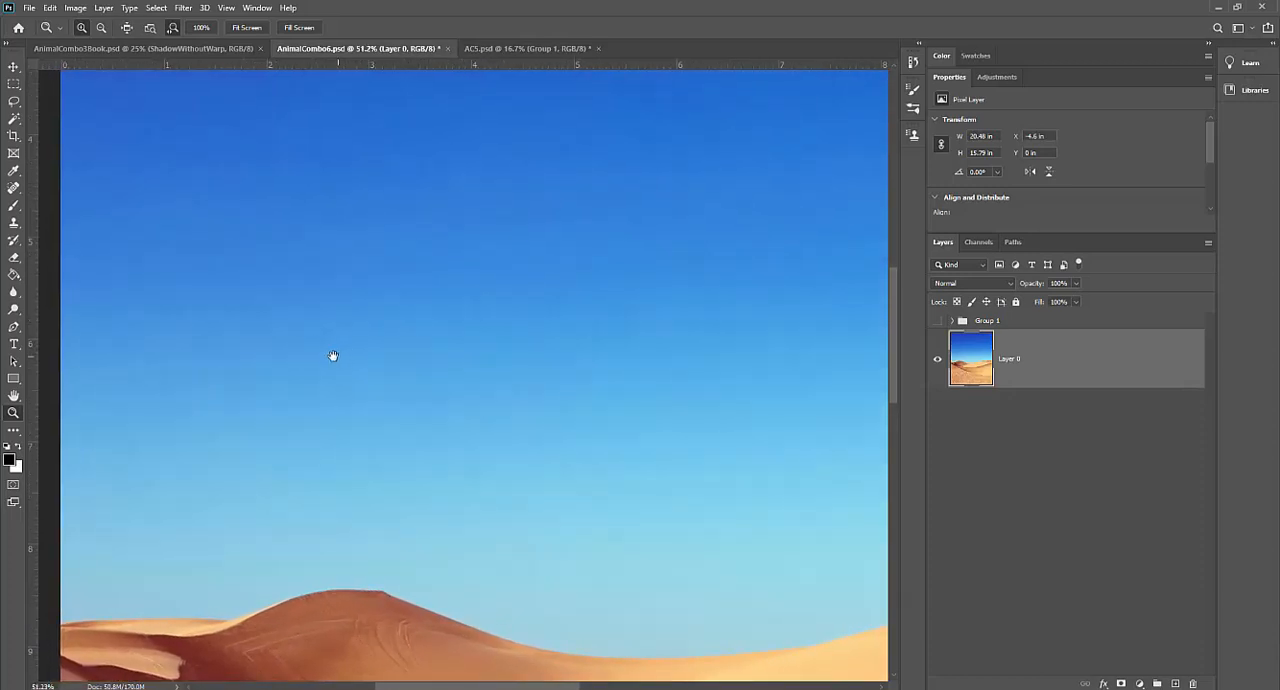
left_click(15, 191)
left_click(85, 188)
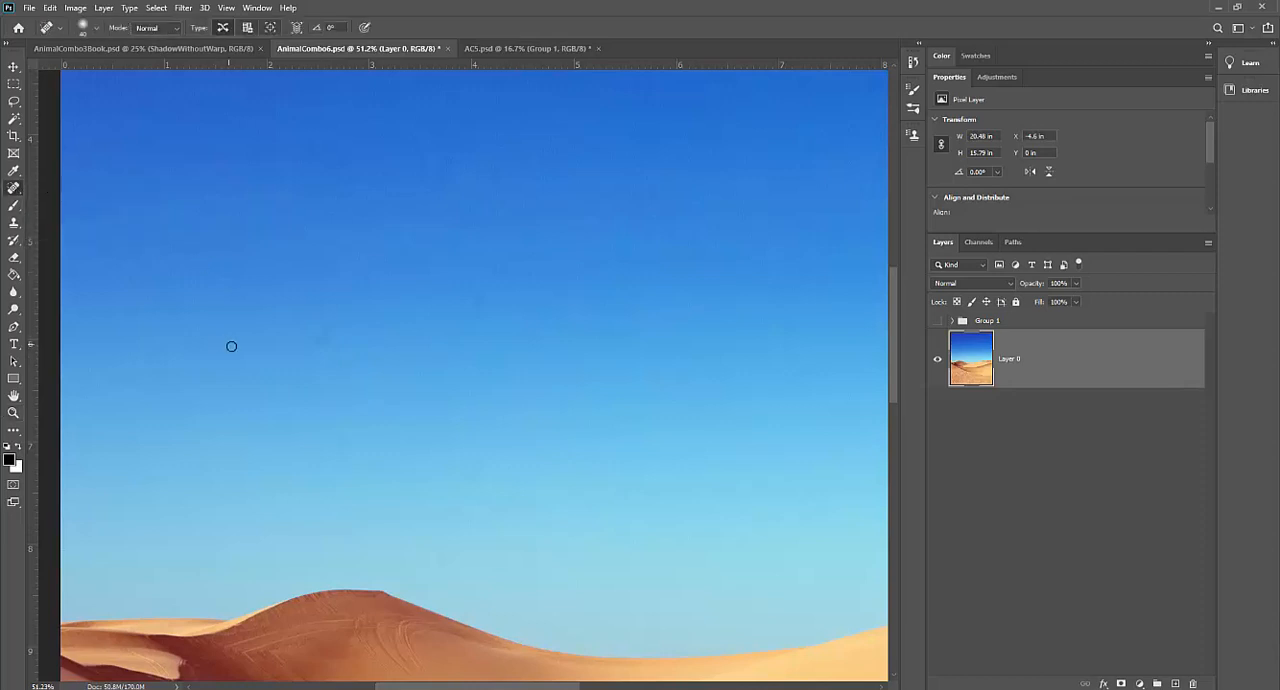
left_click(324, 334)
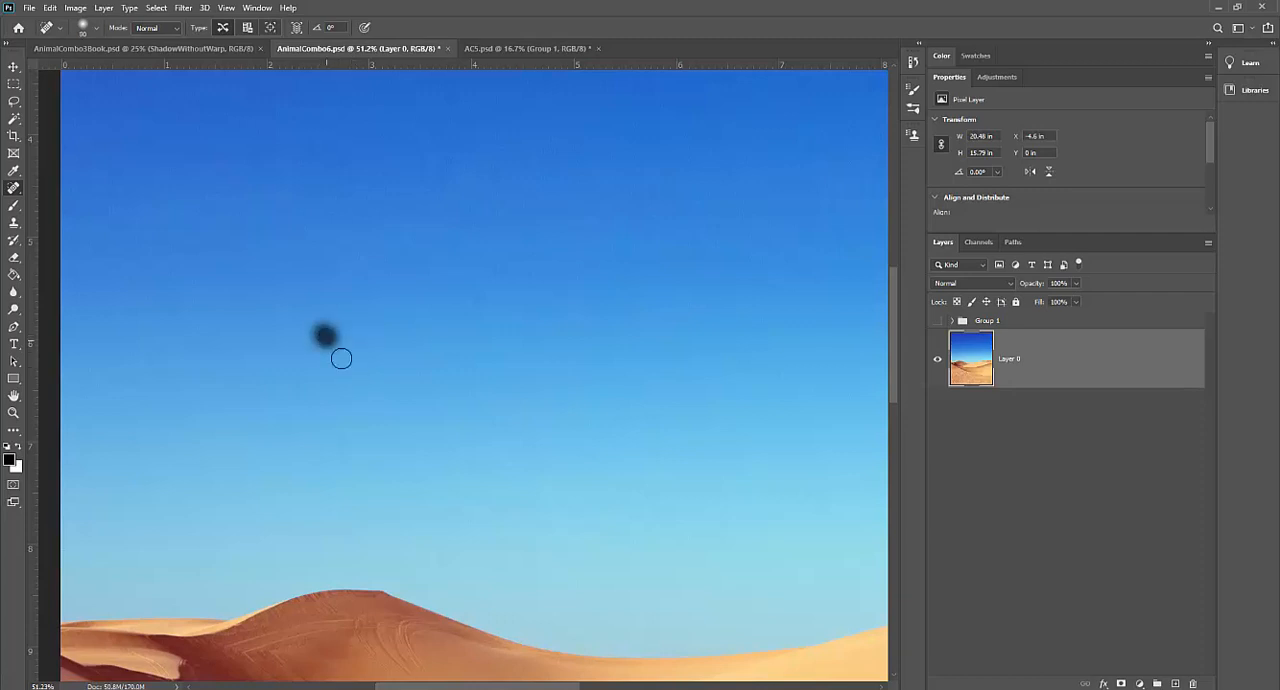
left_click(482, 302)
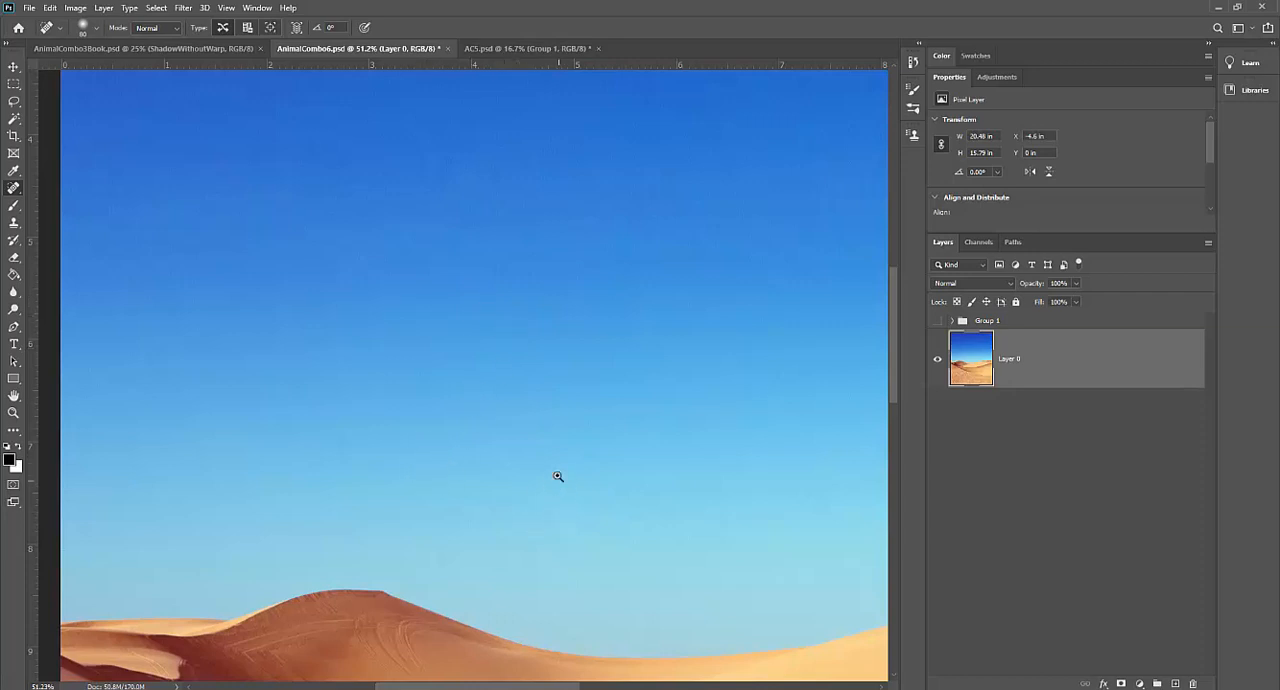
key("z")
left_click_drag(558, 477, 433, 438)
left_click_drag(507, 456, 449, 485)
left_click(476, 482)
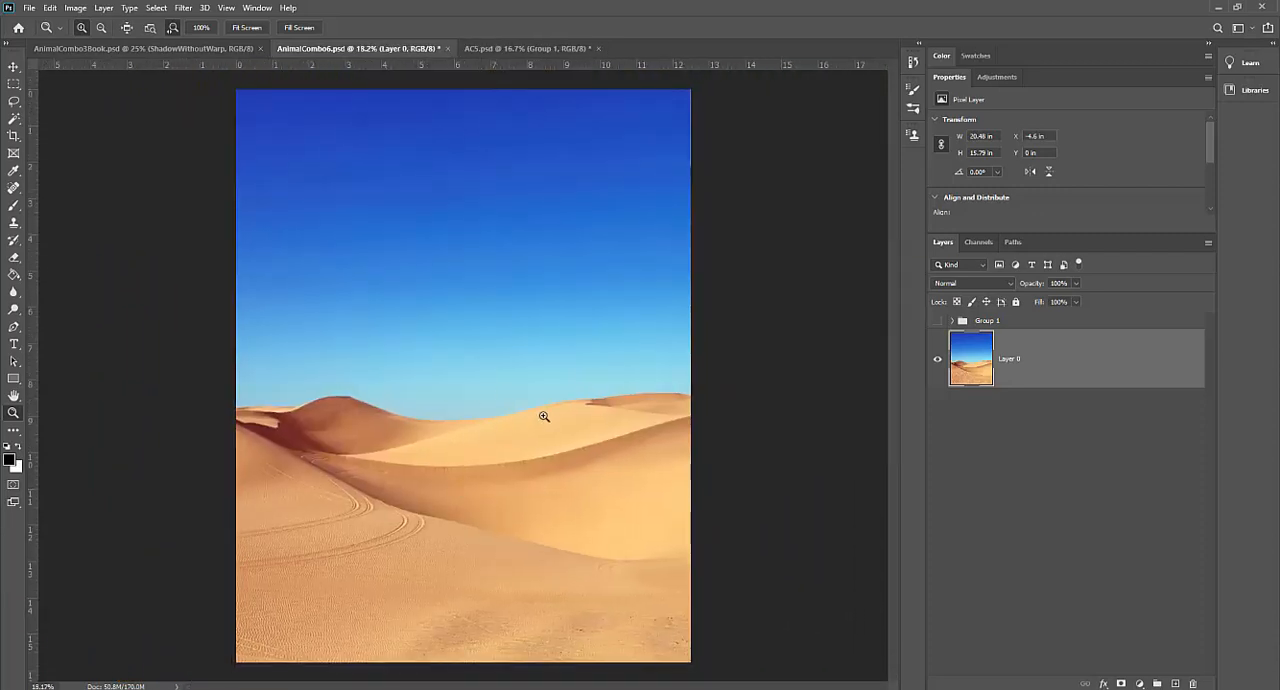
Step: Show the creature's Group 1 again and convert it to a Smart Object
left_click(938, 320)
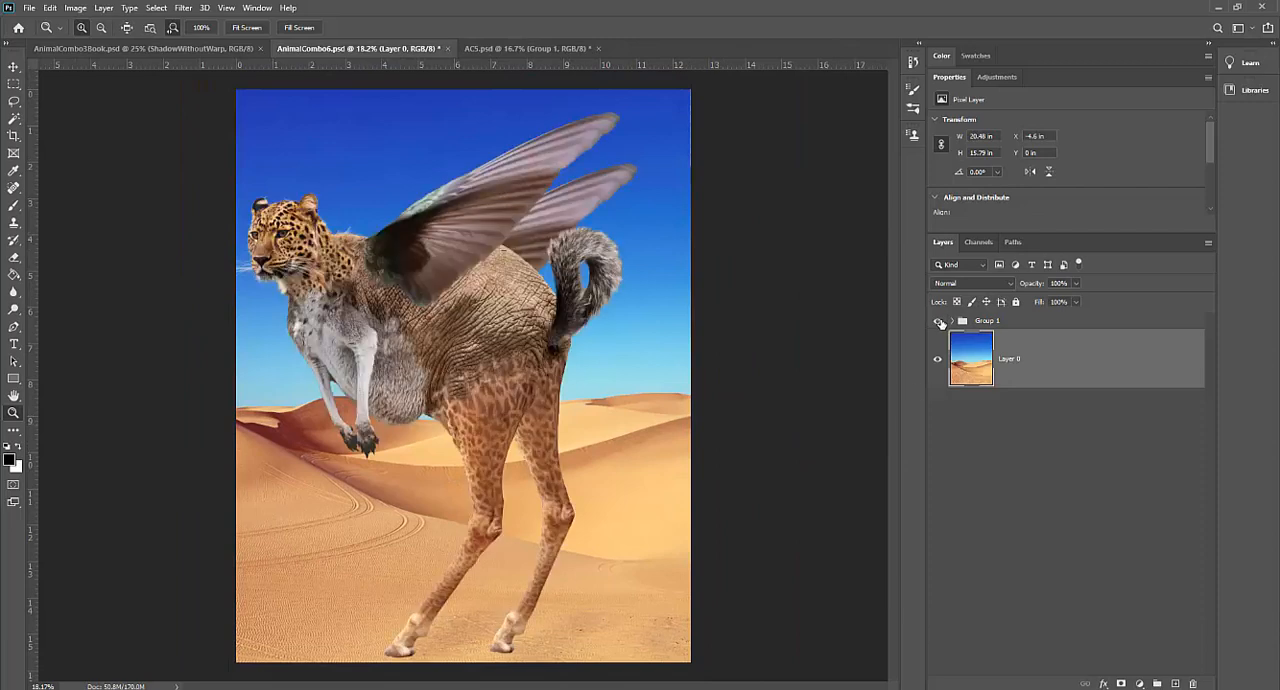
left_click(1003, 325)
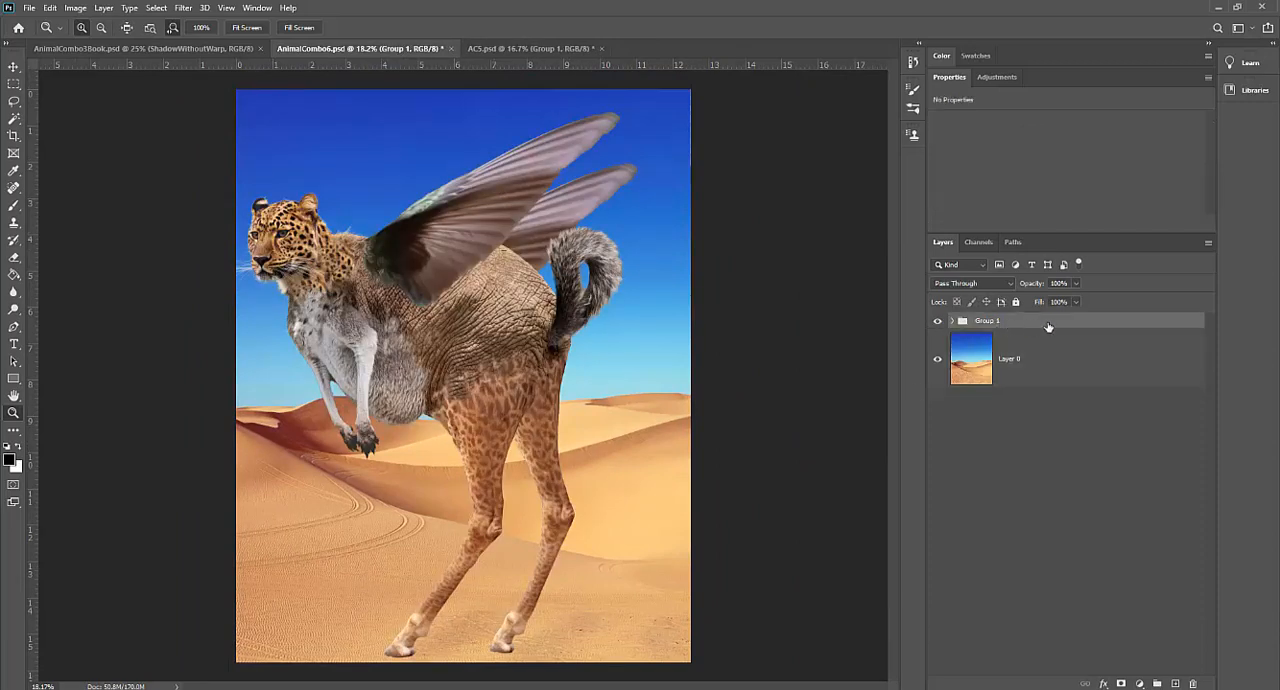
right_click(1050, 327)
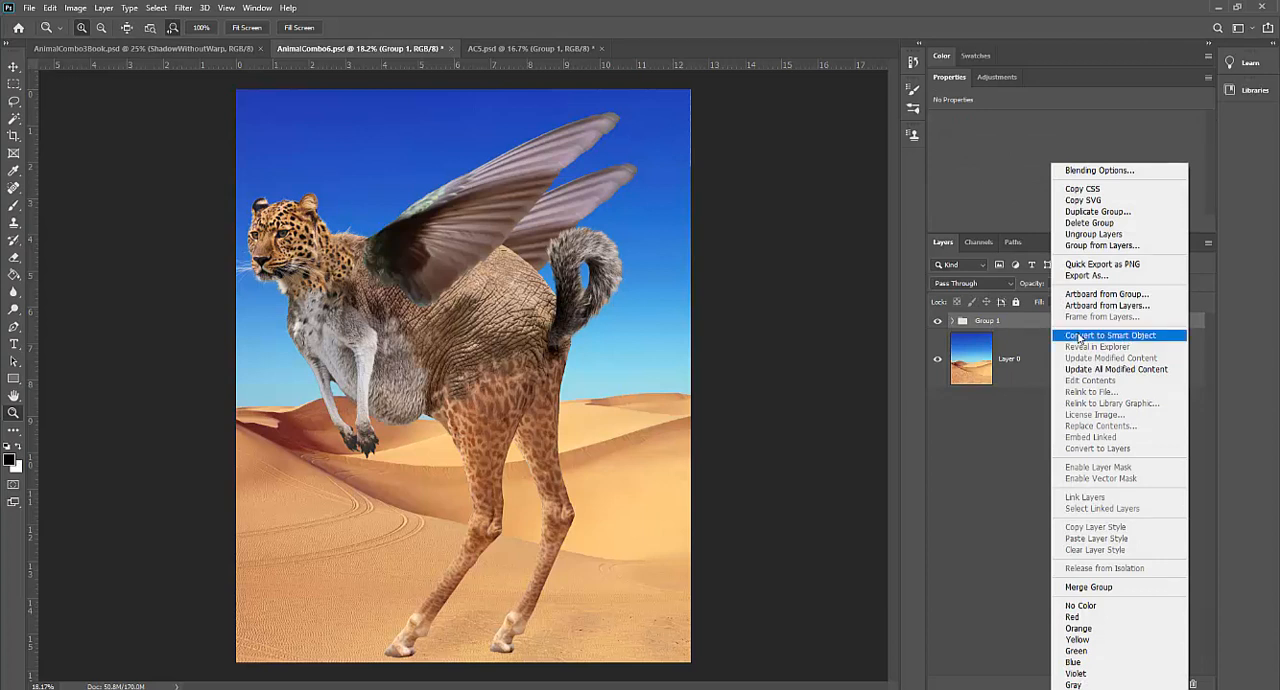
left_click(1079, 339)
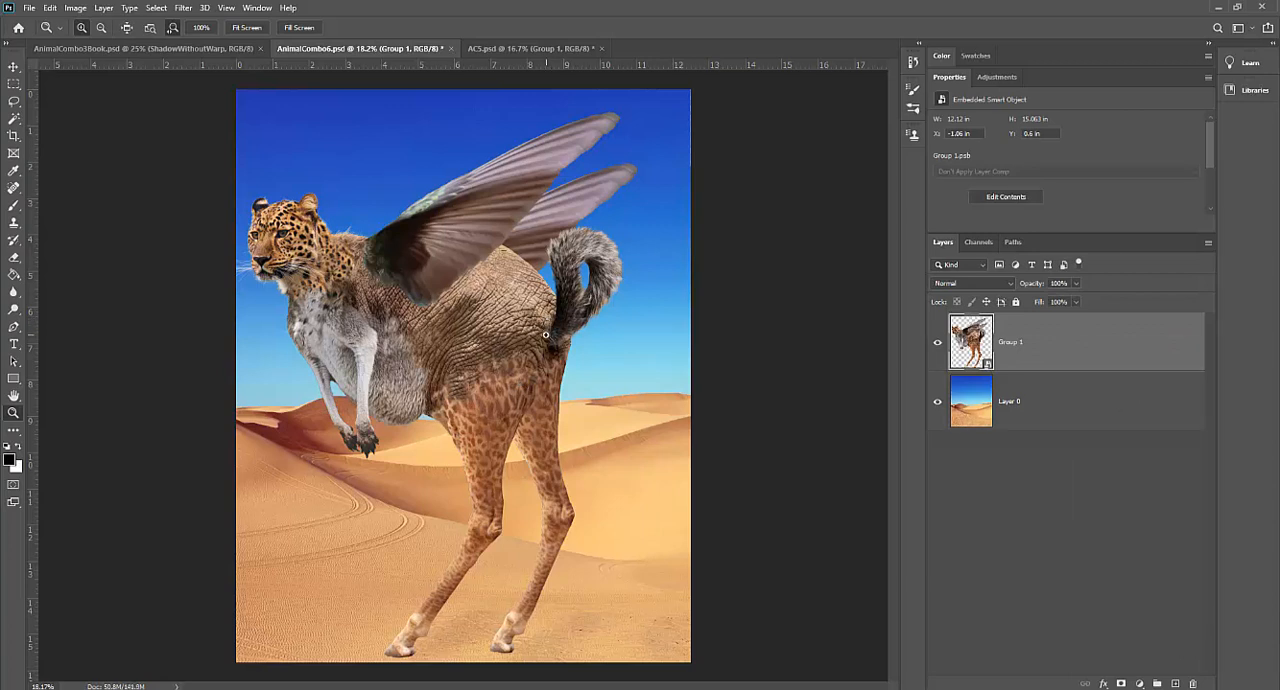
Step: Scale the creature proportionally to 77.29% and place it right of centre with its hooves on the foreground sand
key("ctrl+t")
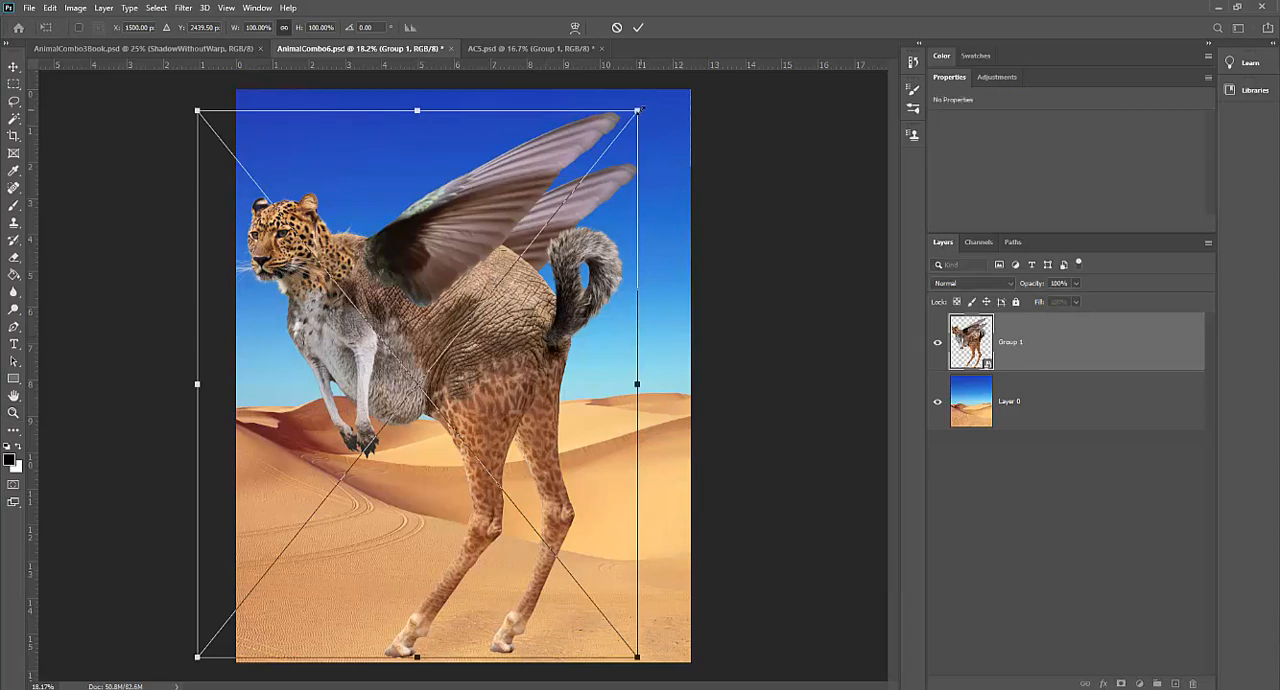
left_click_drag(640, 108, 521, 259)
left_click_drag(447, 382, 589, 333)
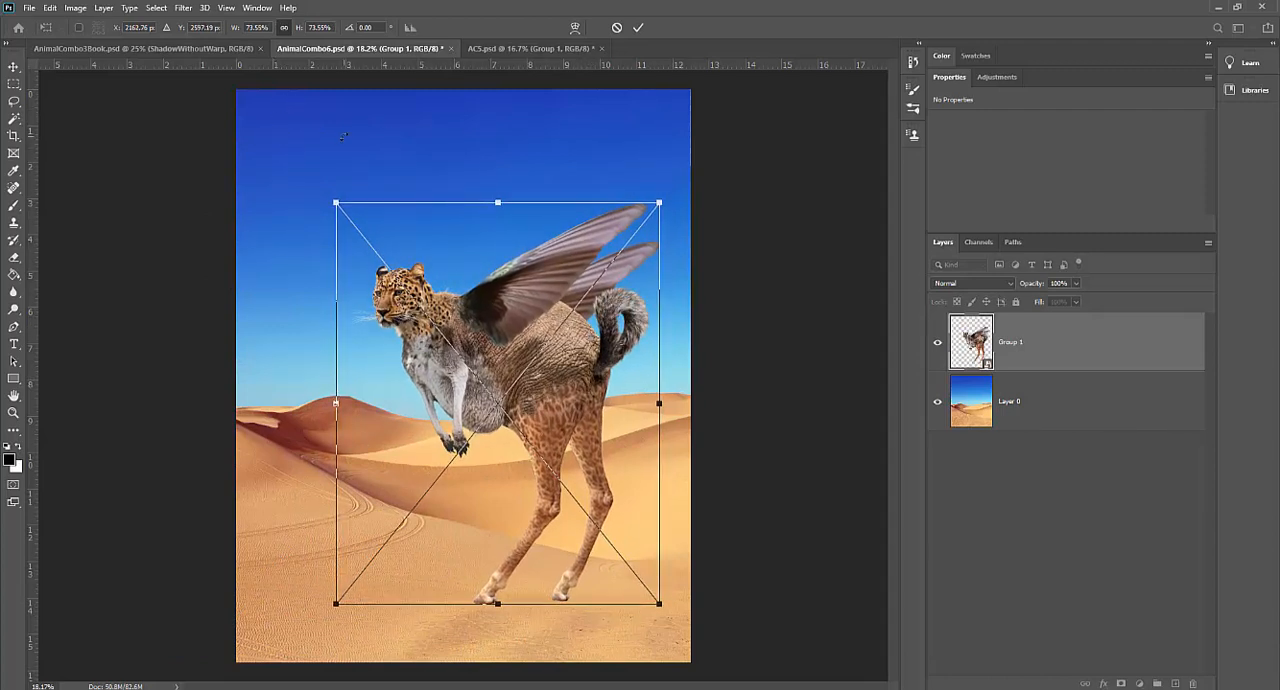
left_click_drag(336, 203, 324, 189)
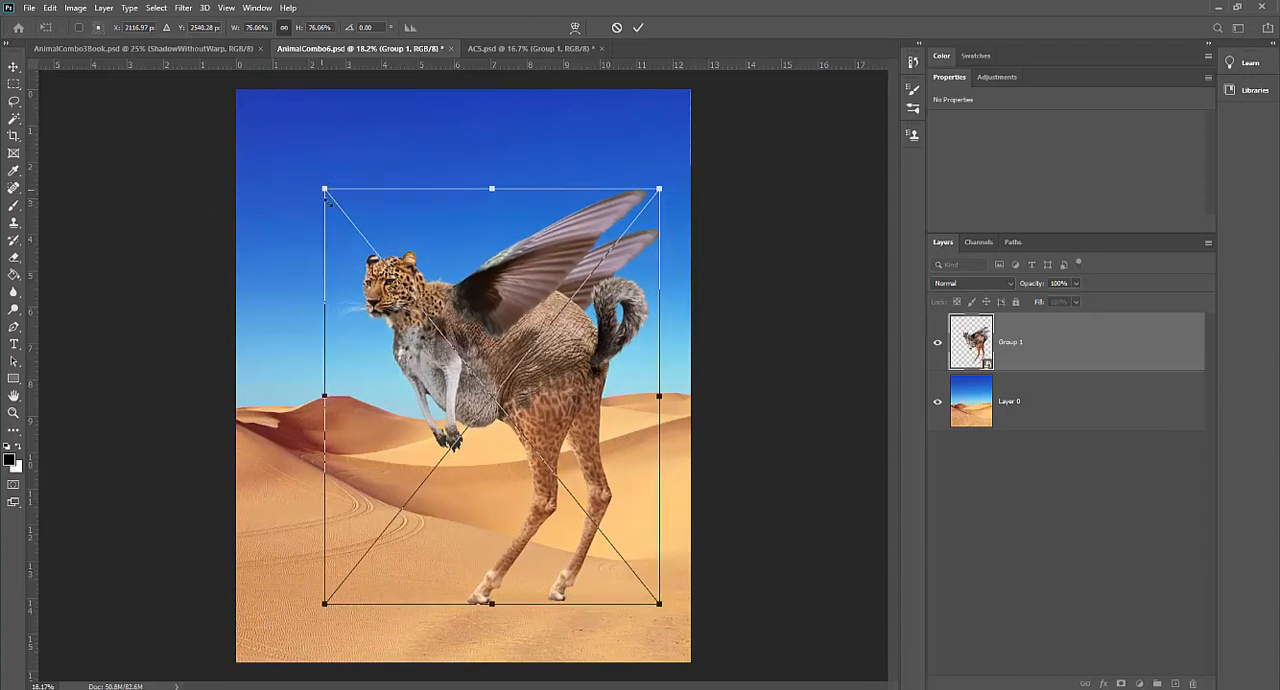
left_click_drag(549, 373, 551, 398)
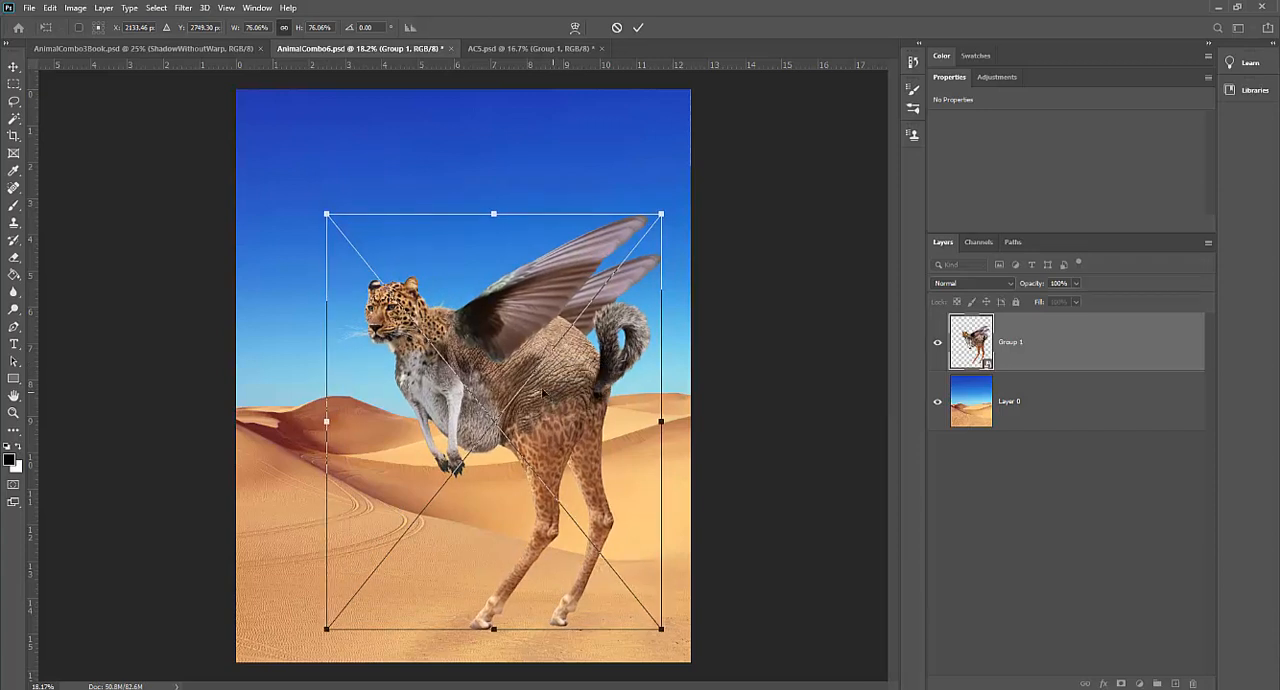
left_click_drag(319, 204, 315, 199)
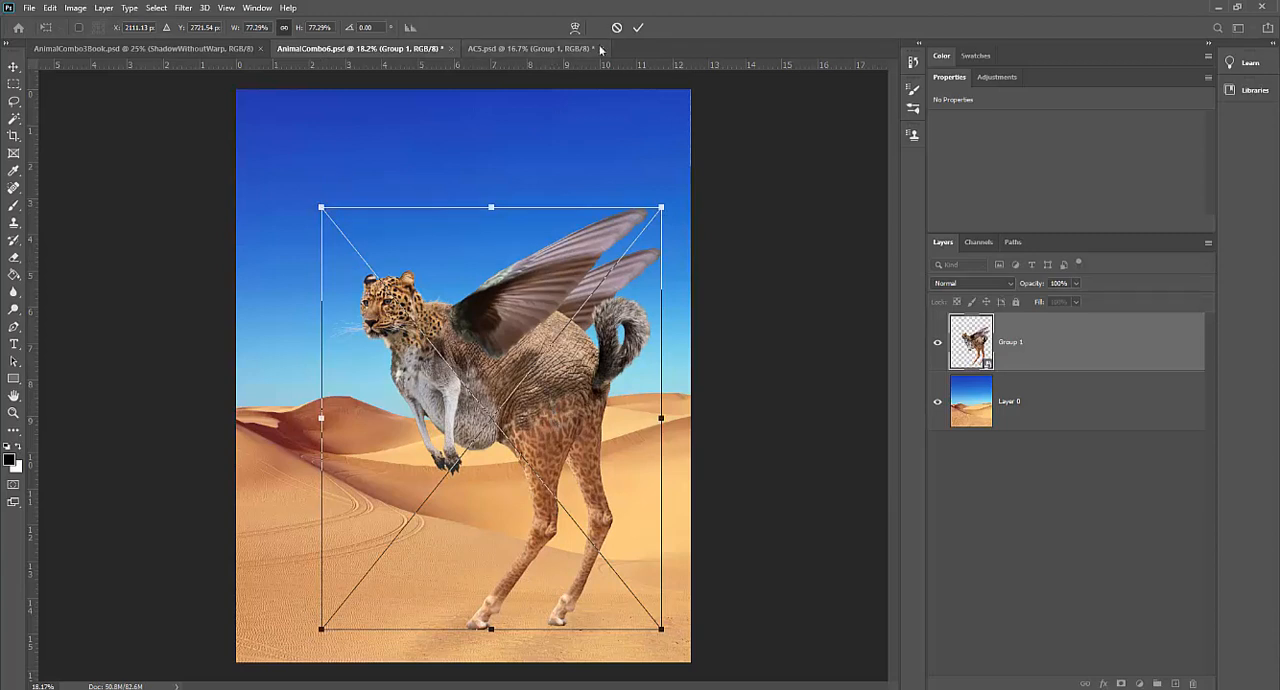
left_click(638, 29)
key("z")
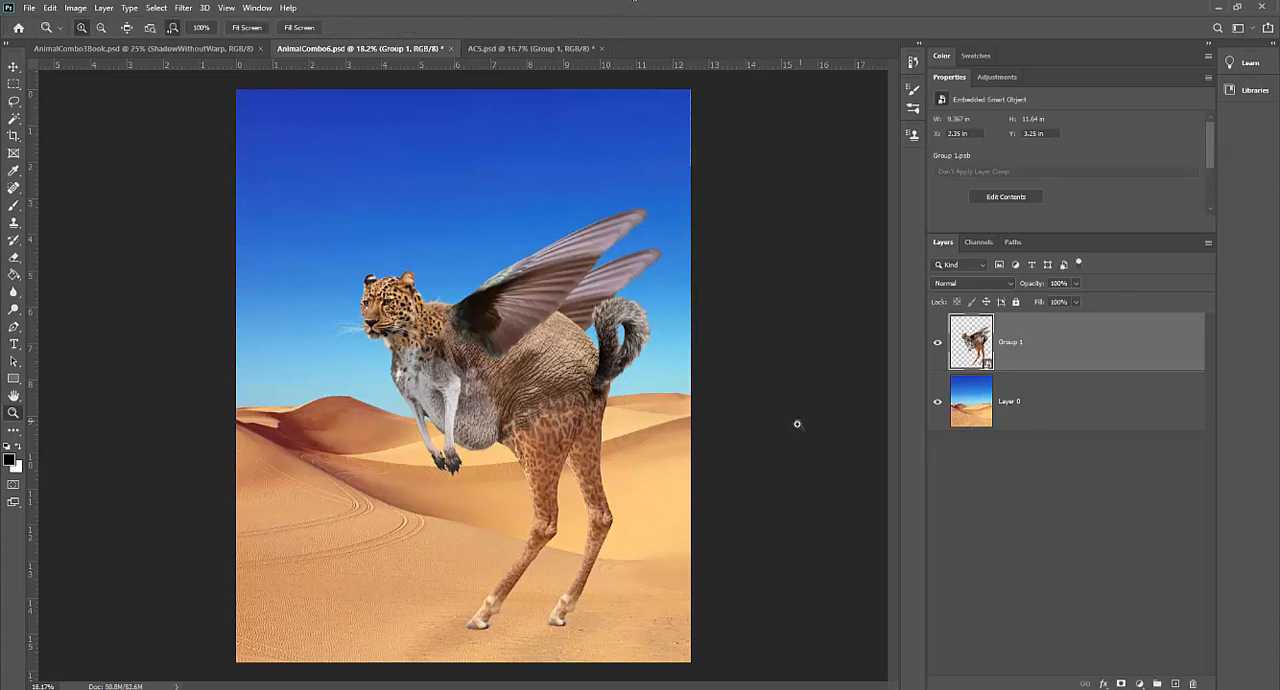